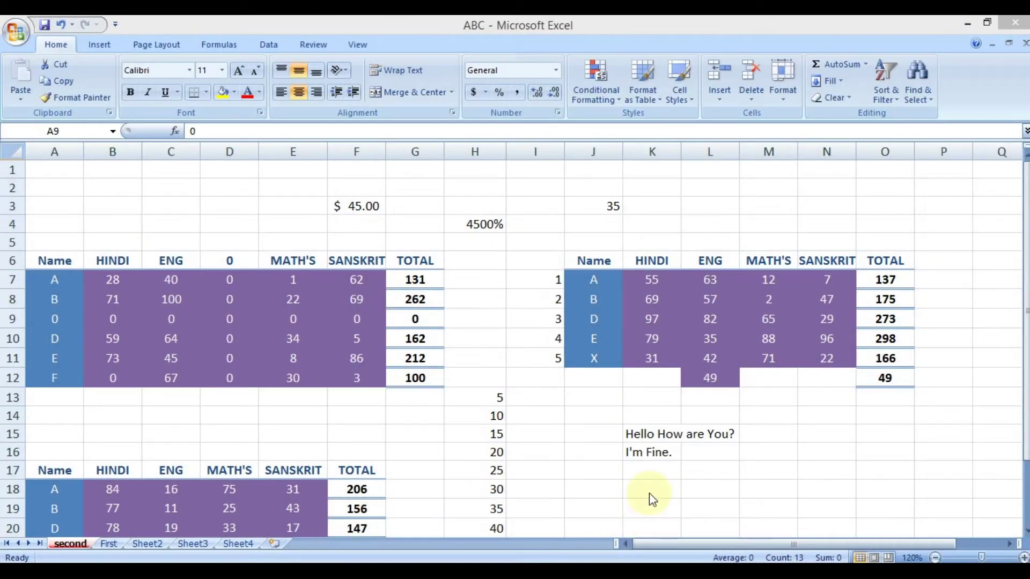
# - Try to find formula cells within the selected row 9 and column D cells of the first marks table
pyautogui.click(930, 99)
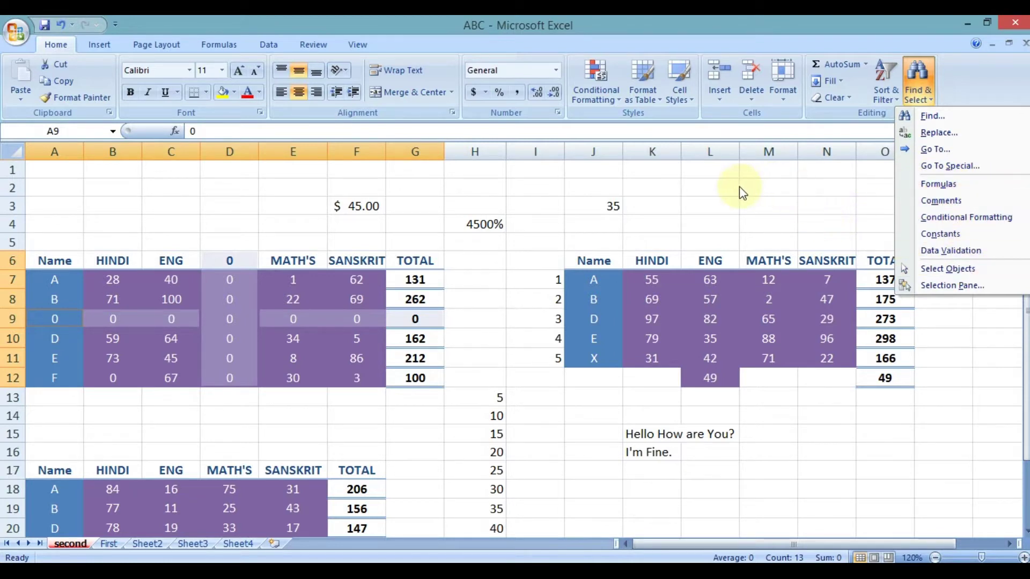
pyautogui.click(936, 184)
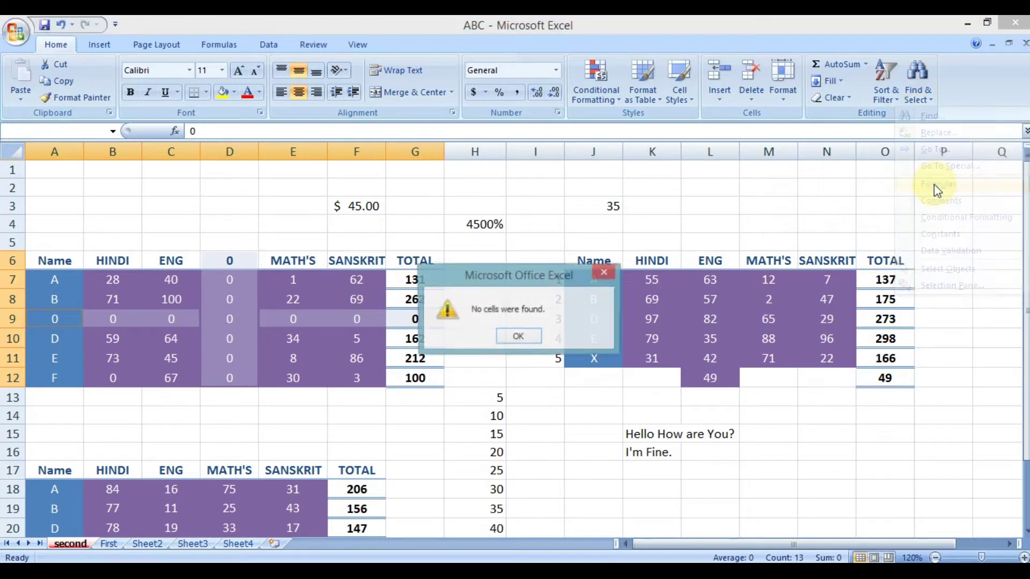
pyautogui.click(509, 338)
pyautogui.click(765, 187)
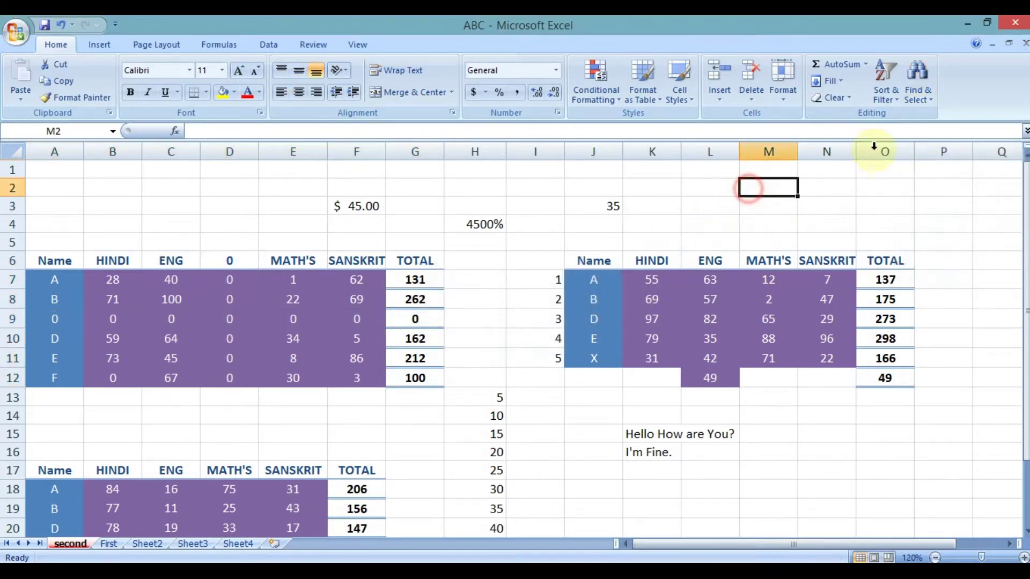
pyautogui.click(219, 49)
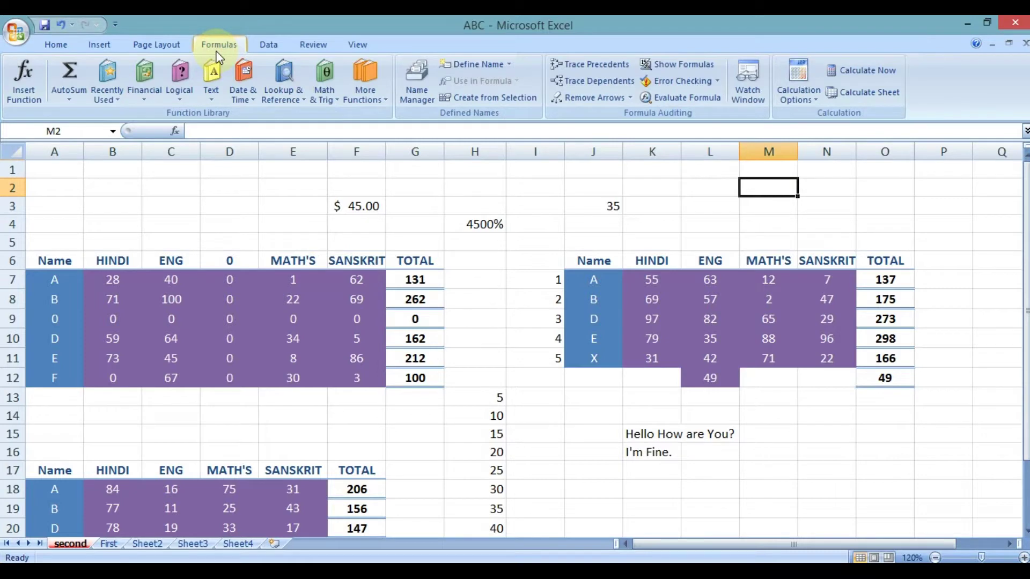
pyautogui.click(419, 206)
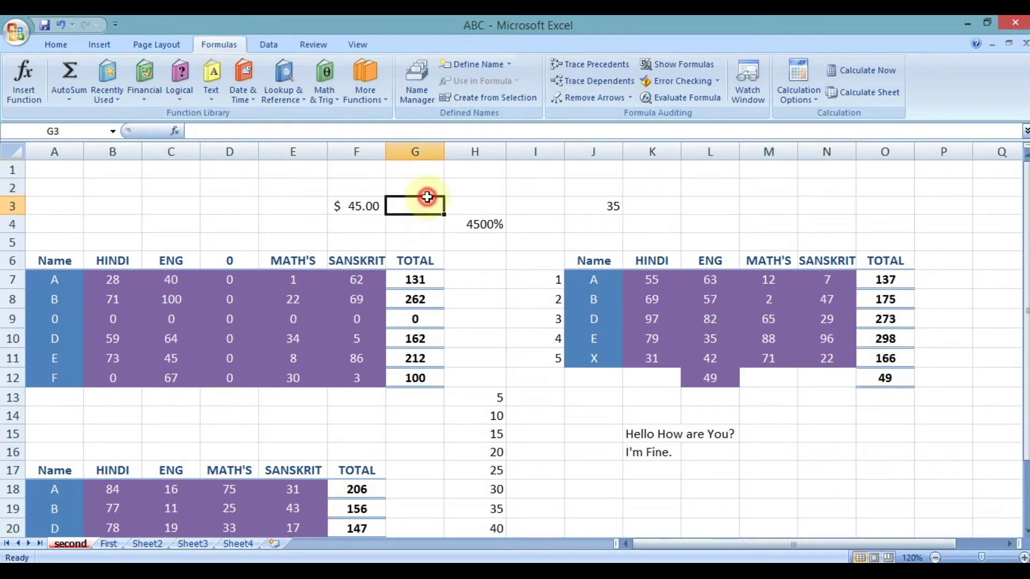
pyautogui.click(56, 46)
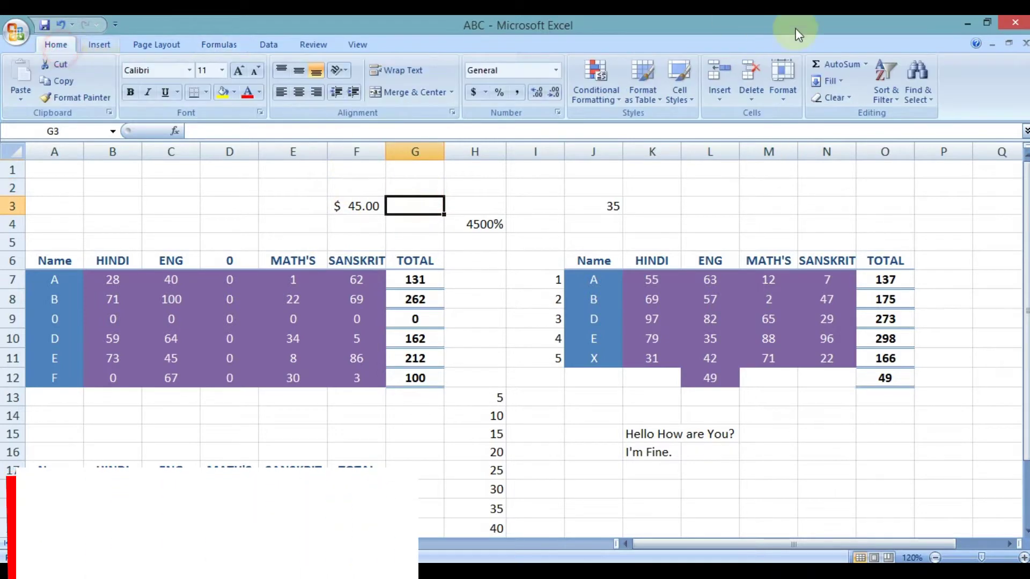
pyautogui.click(918, 81)
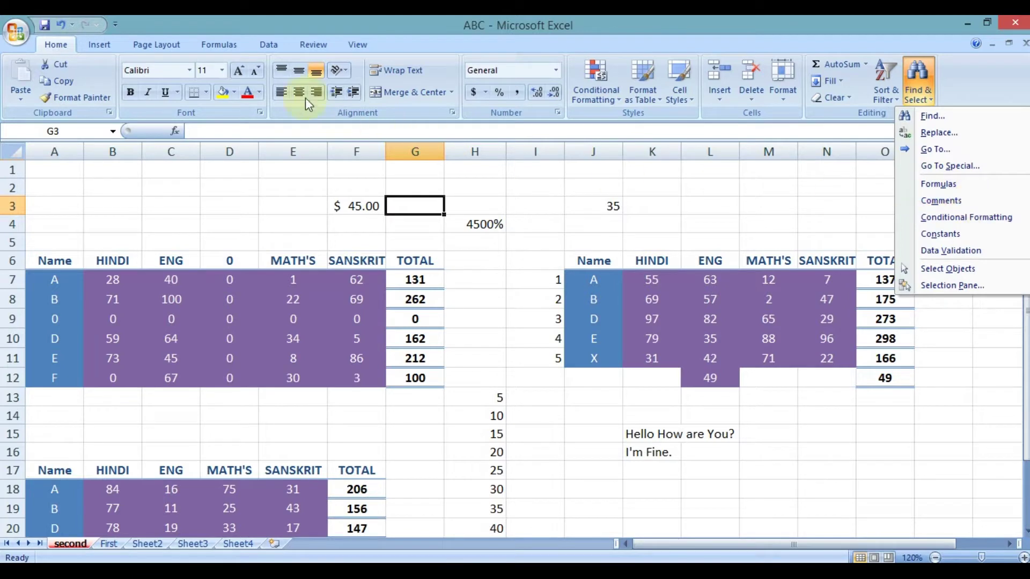
pyautogui.click(324, 41)
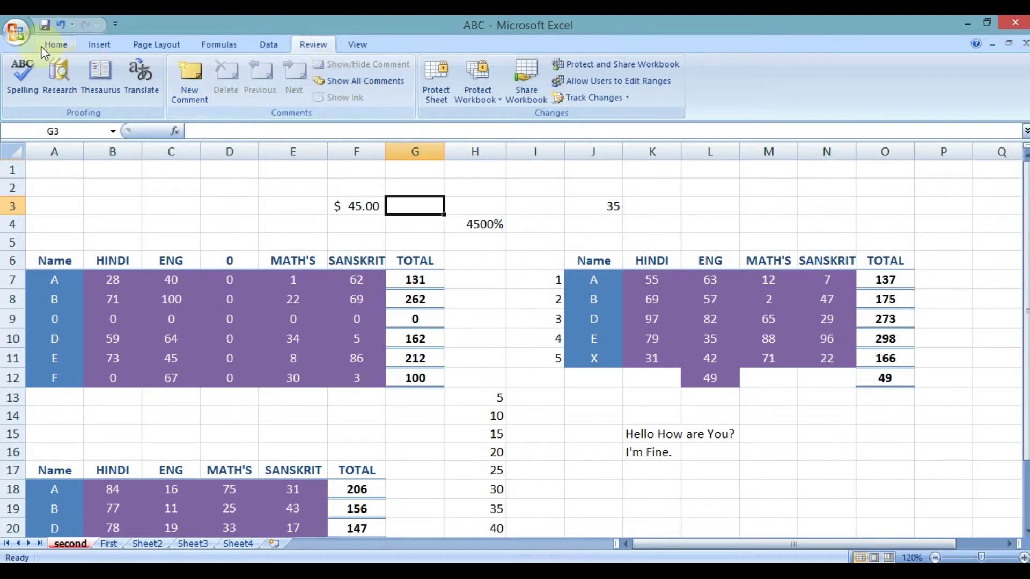
pyautogui.click(56, 47)
pyautogui.click(915, 83)
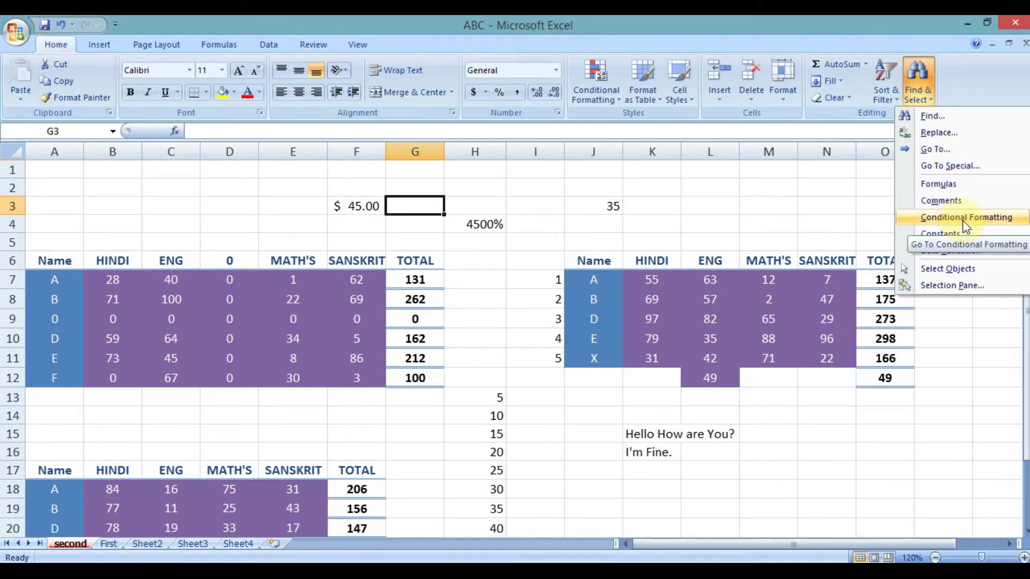
pyautogui.click(598, 92)
pyautogui.click(341, 272)
pyautogui.moveTo(56, 260); pyautogui.dragTo(415, 378)
pyautogui.click(570, 221)
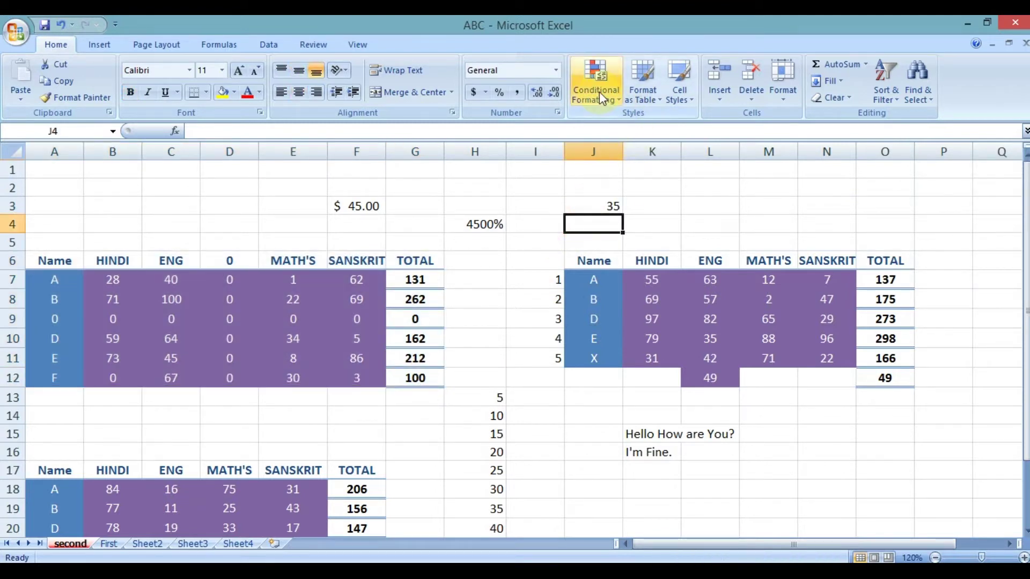
pyautogui.click(921, 91)
pyautogui.click(524, 193)
# - Select the first table's totals in G7:G12 and look through the Highlight Cells Rules available for conditional formatting
pyautogui.moveTo(59, 260); pyautogui.dragTo(434, 383)
pyautogui.moveTo(416, 279); pyautogui.dragTo(424, 379)
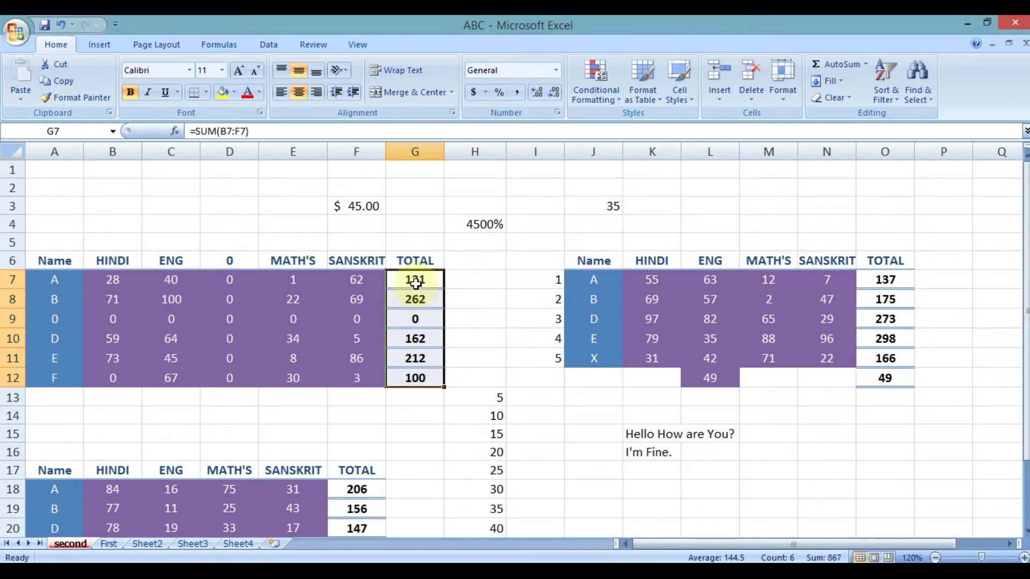
pyautogui.click(594, 89)
pyautogui.moveTo(614, 126)
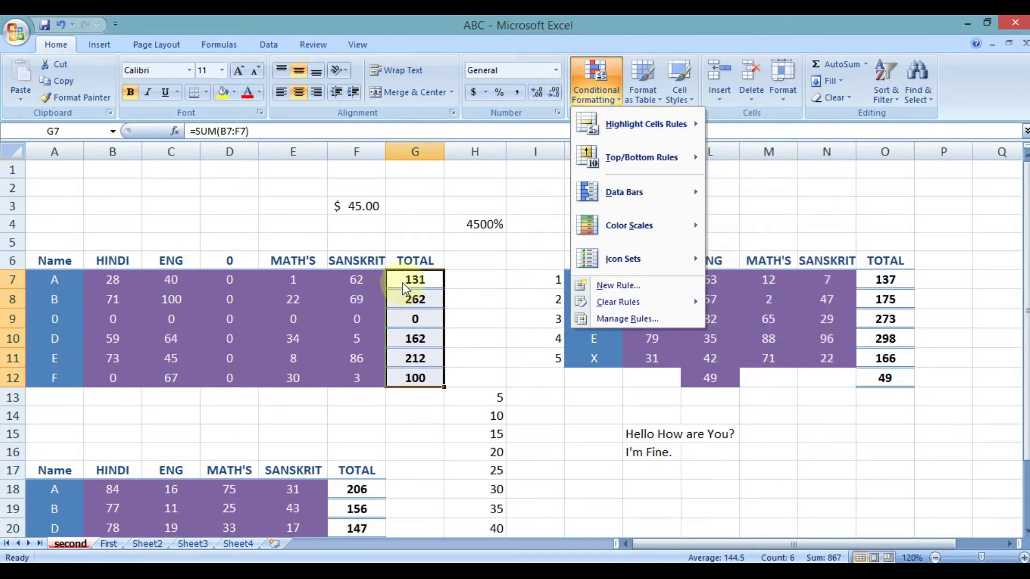
pyautogui.moveTo(687, 127)
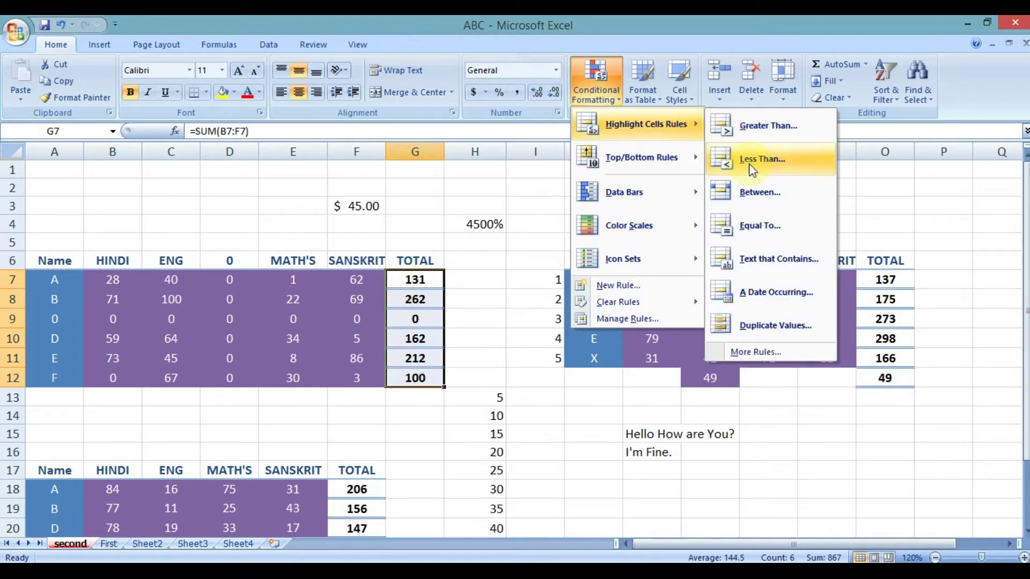
pyautogui.click(444, 232)
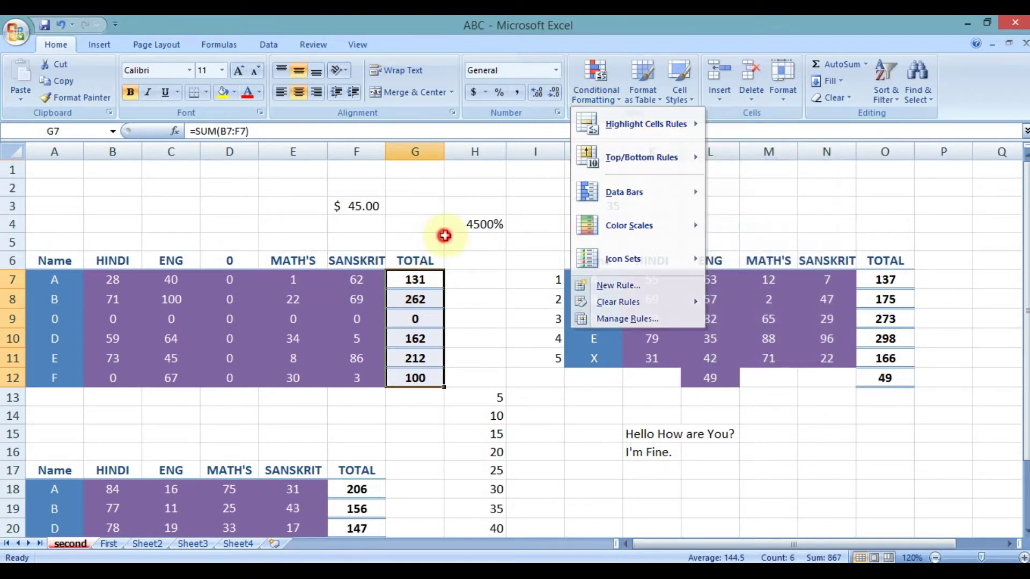
pyautogui.click(913, 92)
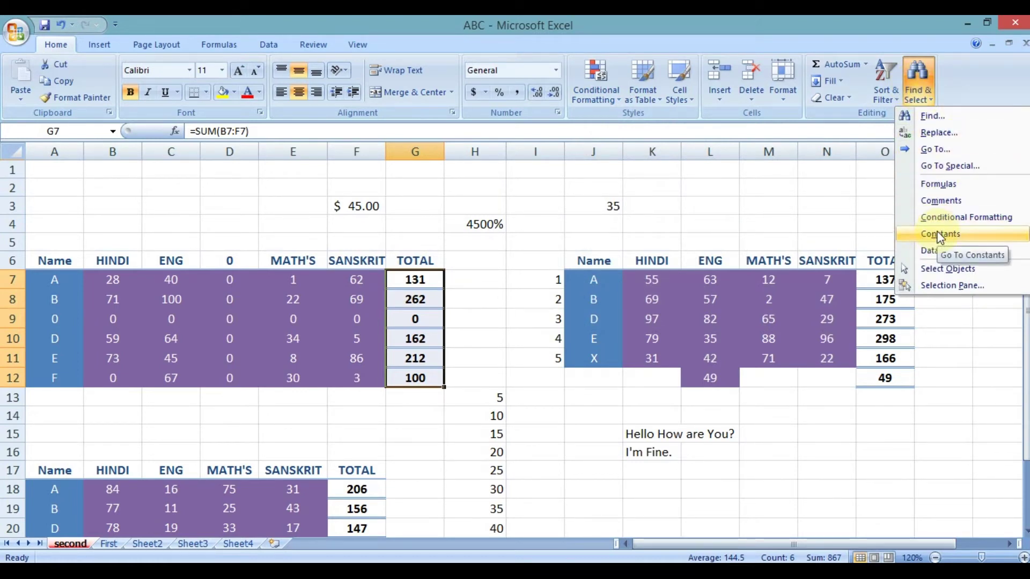
pyautogui.click(747, 295)
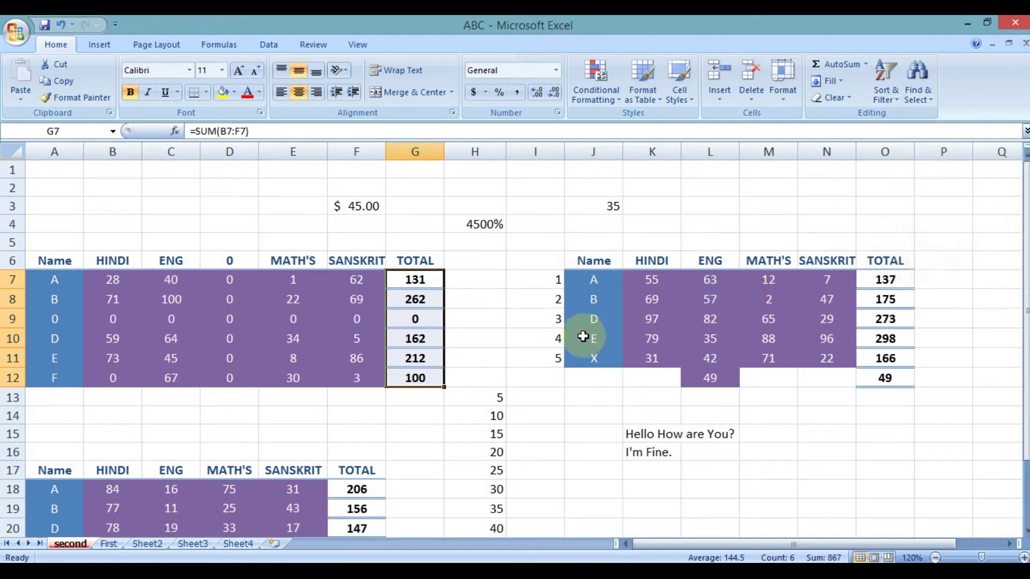
# - Select the second marks table J6:O11 and narrow the selection to its constants
pyautogui.click(599, 261)
pyautogui.keyDown('shift'); pyautogui.click(869, 359); pyautogui.keyUp('shift')
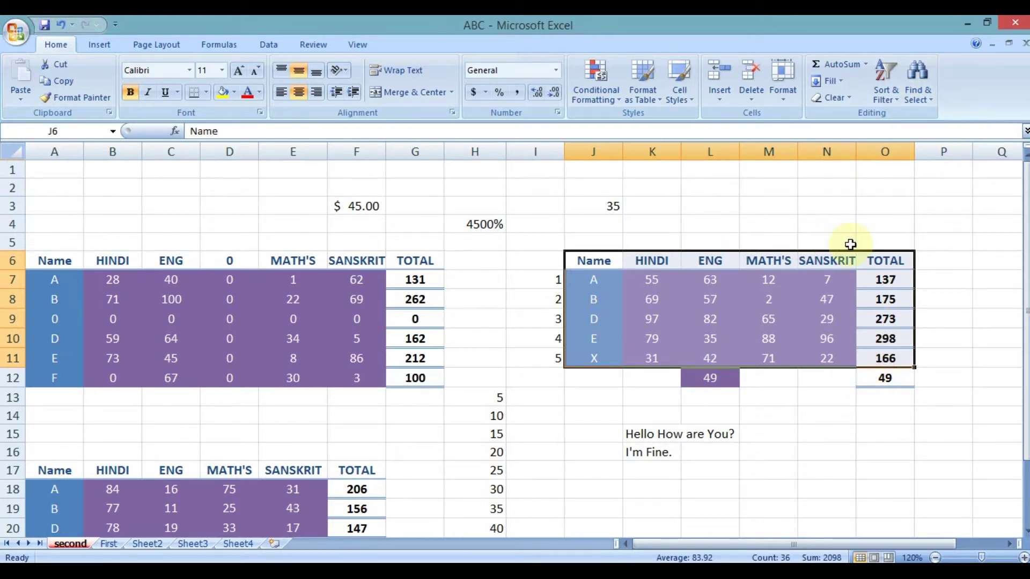
pyautogui.click(918, 89)
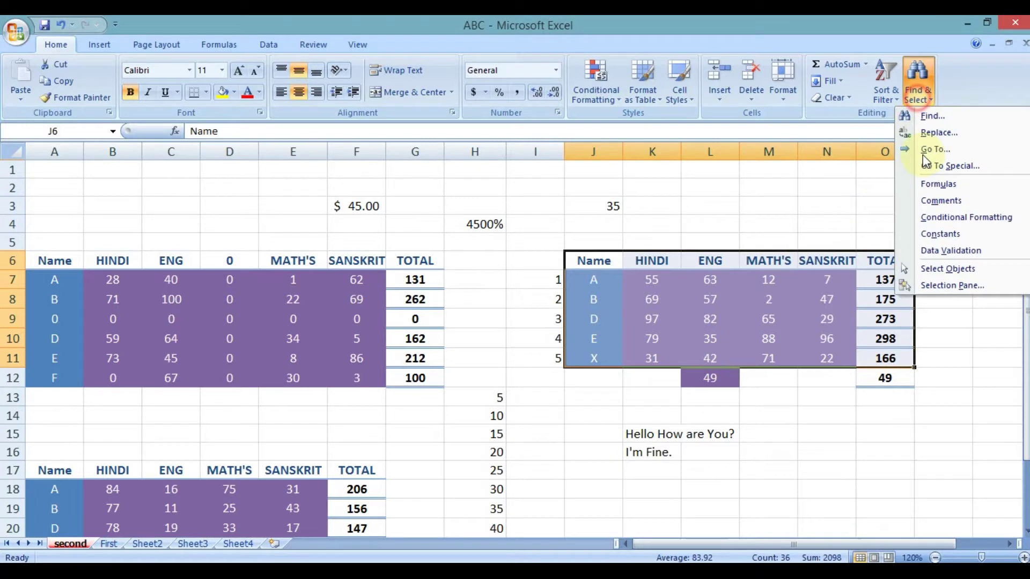
pyautogui.click(950, 236)
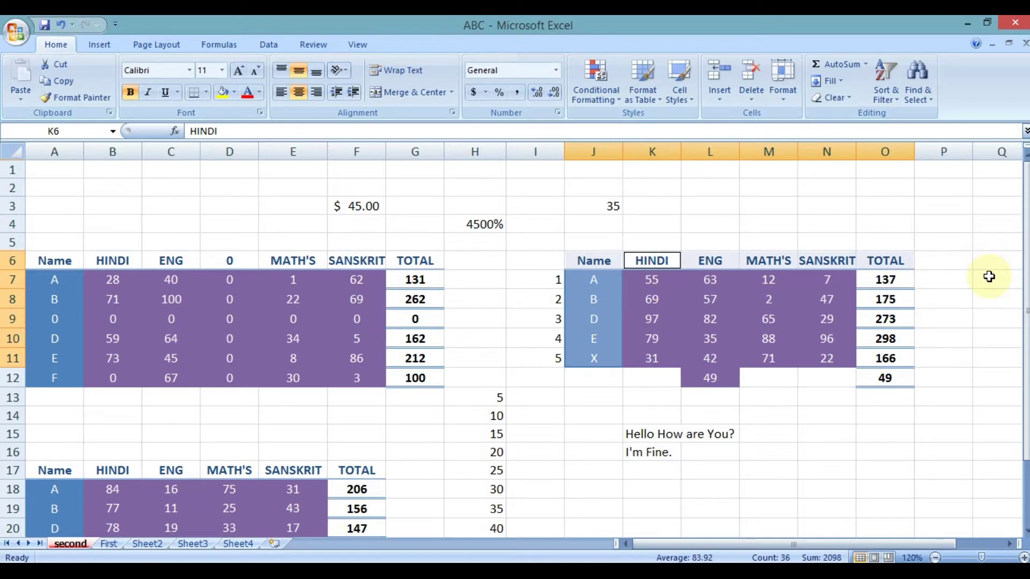
# - Clear the formats of the second marks table in J6:O11
pyautogui.click(535, 240)
pyautogui.moveTo(592, 263); pyautogui.dragTo(904, 361)
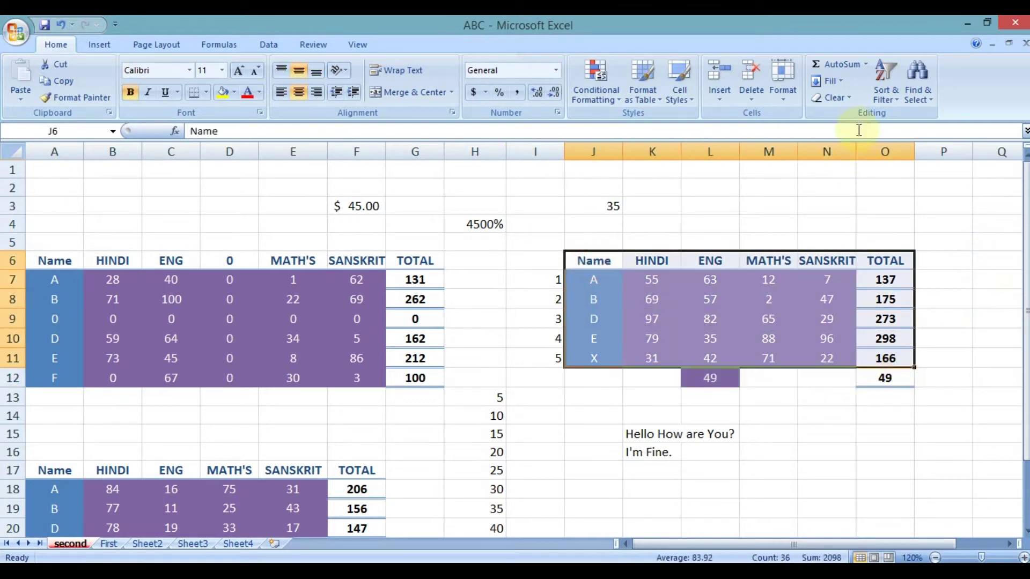
pyautogui.click(844, 104)
pyautogui.click(857, 134)
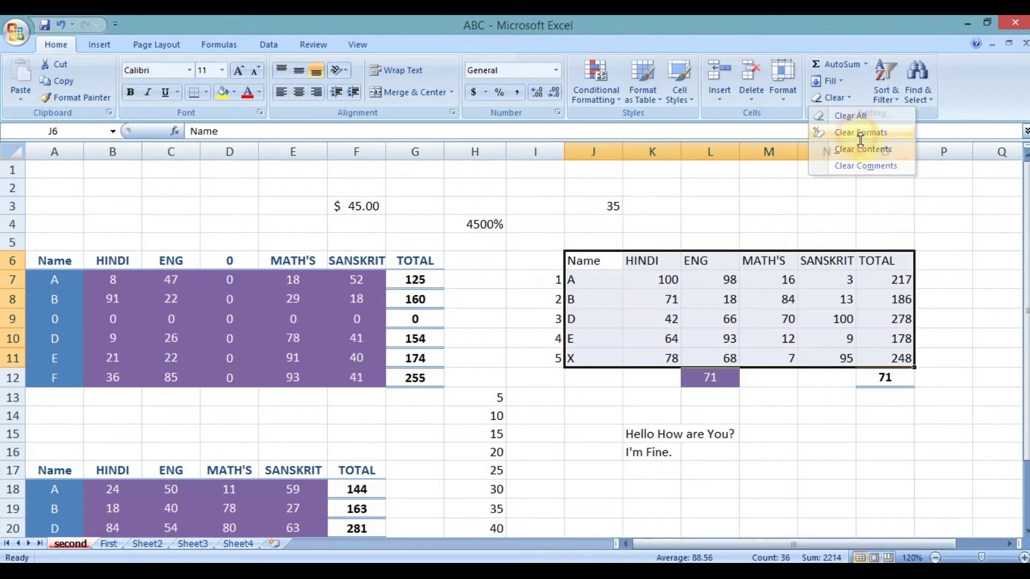
# - Use Go To Constants on the unformatted table J6:O11 to select only its constant cells
pyautogui.click(918, 86)
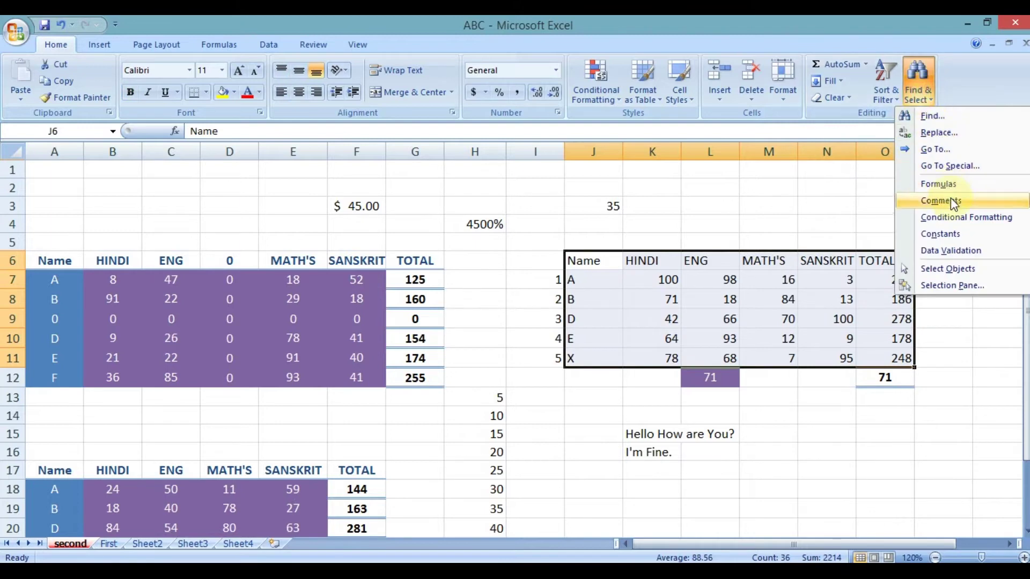
pyautogui.click(962, 234)
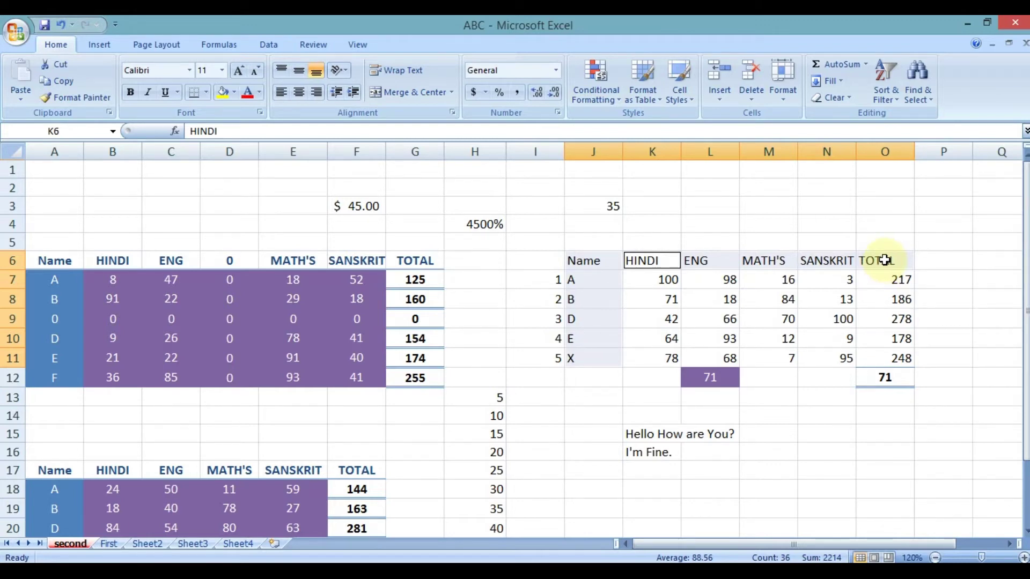
pyautogui.moveTo(983, 558); pyautogui.dragTo(988, 558)
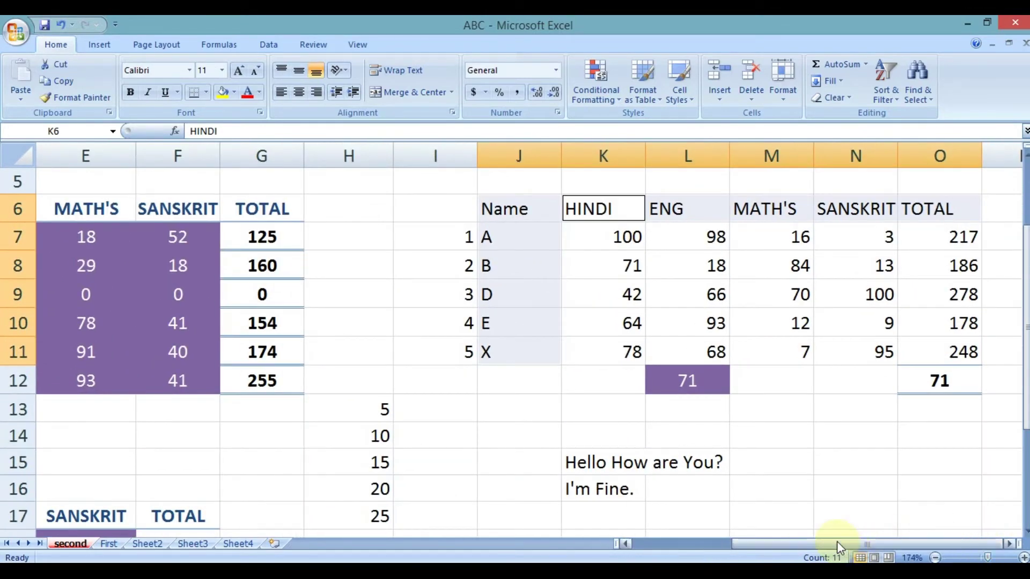
pyautogui.moveTo(1027, 356); pyautogui.dragTo(1027, 325)
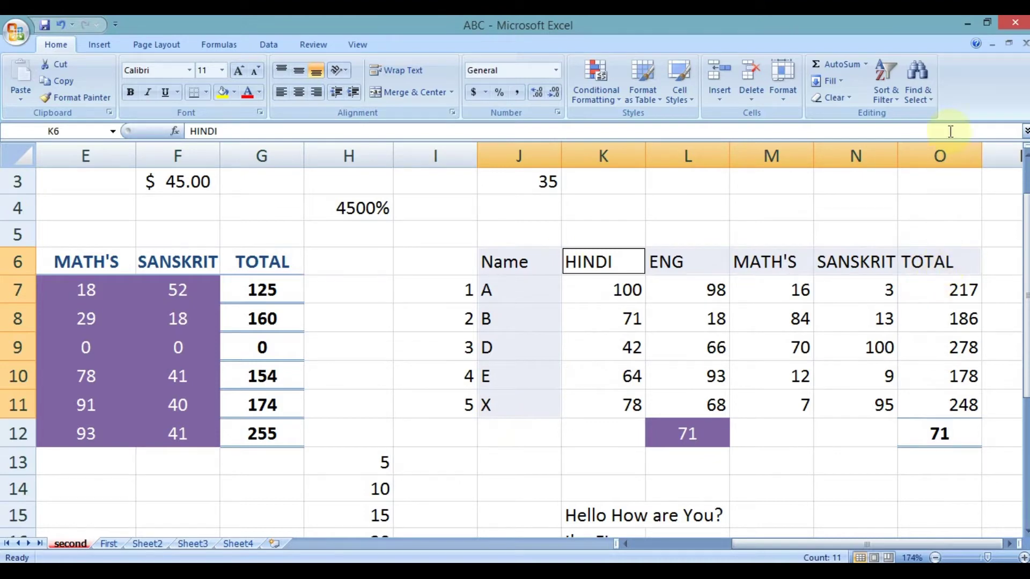
# - Examine the Data Validation options offered among the data tools
pyautogui.click(919, 83)
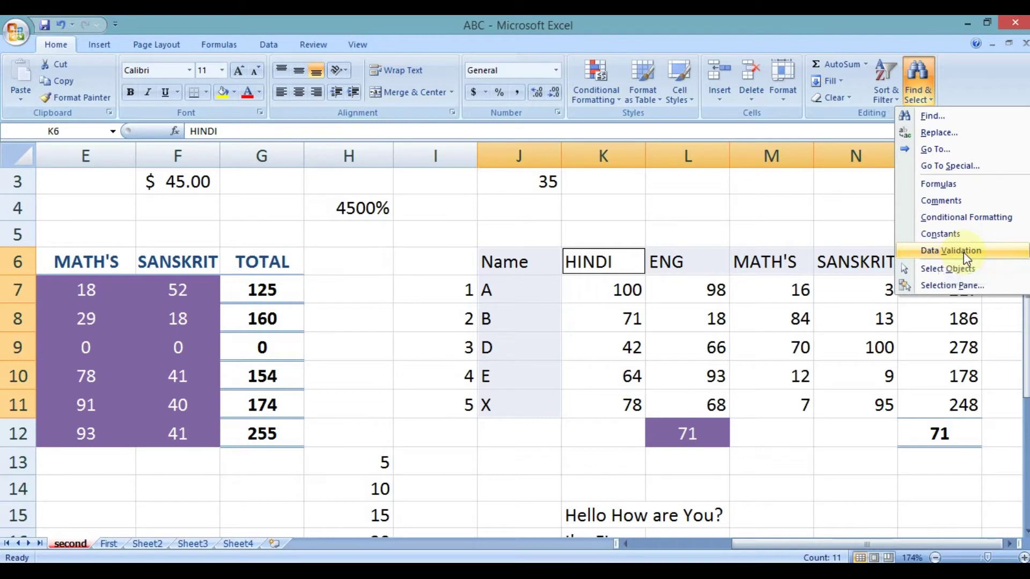
pyautogui.click(782, 226)
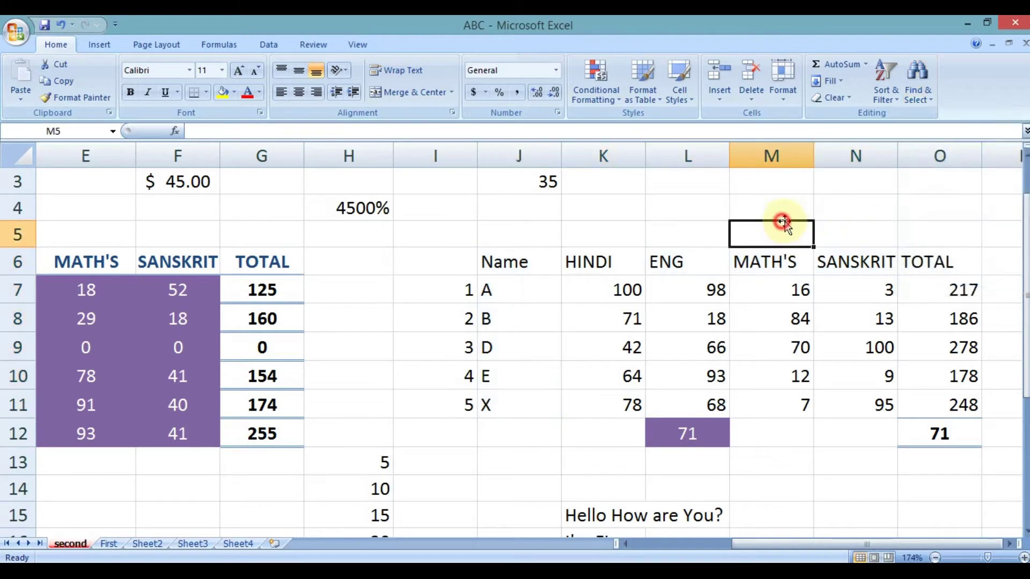
pyautogui.click(268, 44)
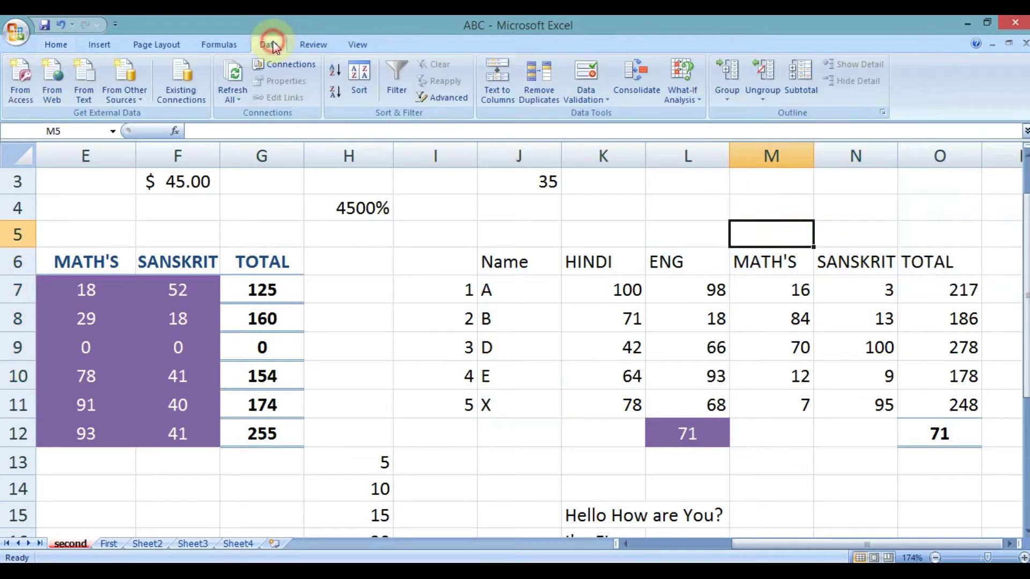
pyautogui.click(594, 102)
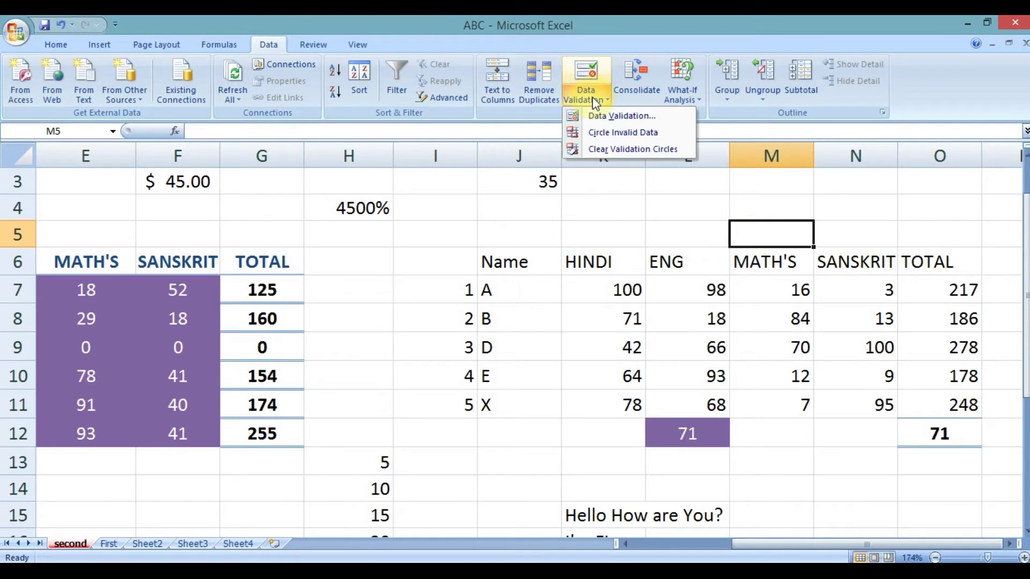
pyautogui.click(592, 98)
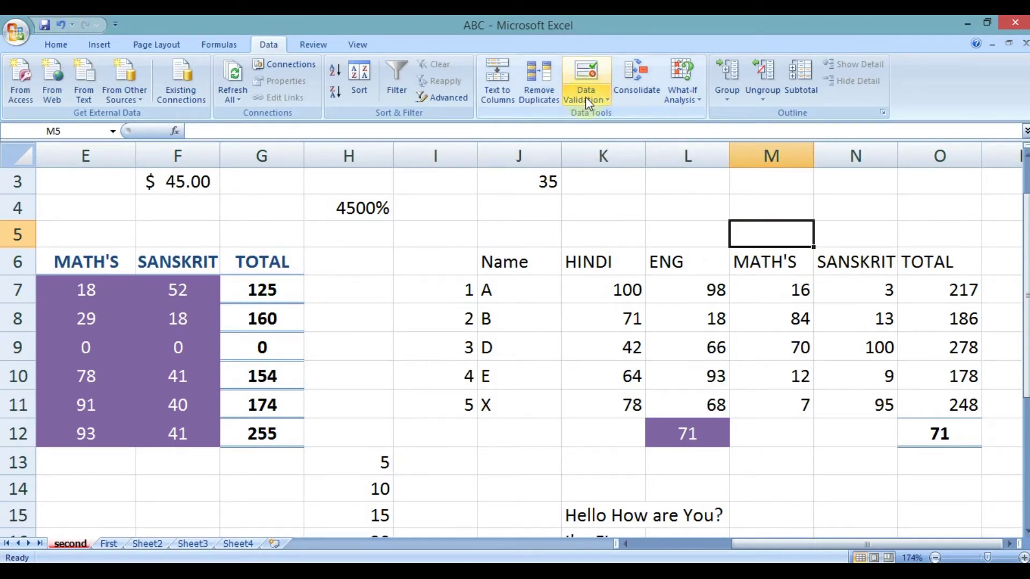
pyautogui.click(599, 92)
pyautogui.click(603, 93)
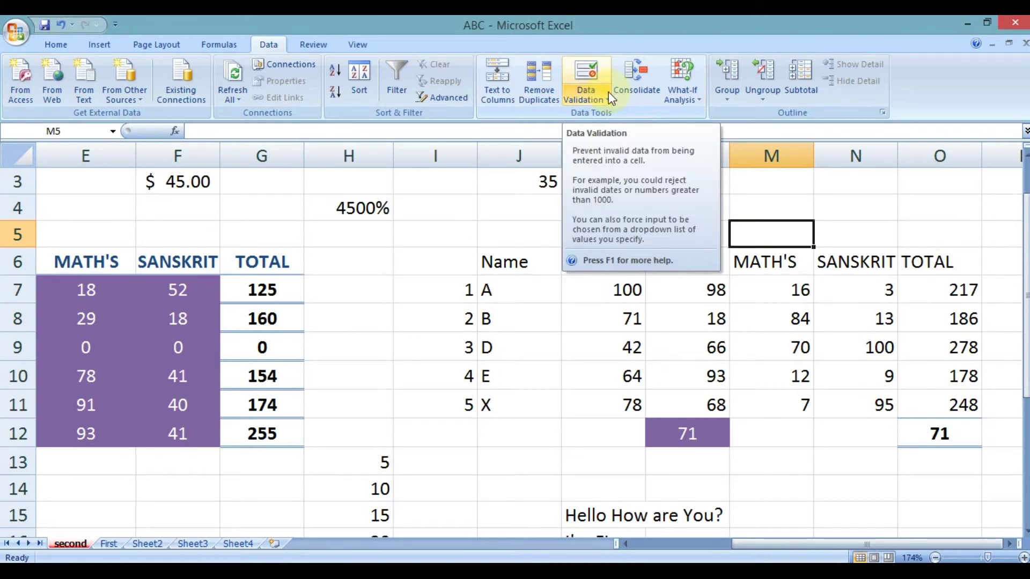
pyautogui.click(608, 92)
pyautogui.click(607, 93)
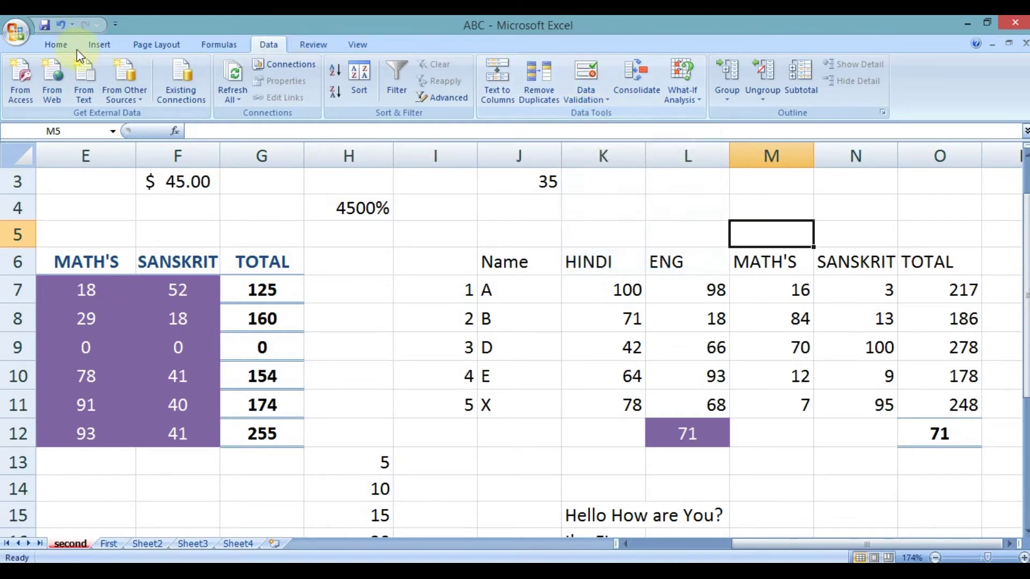
pyautogui.click(60, 45)
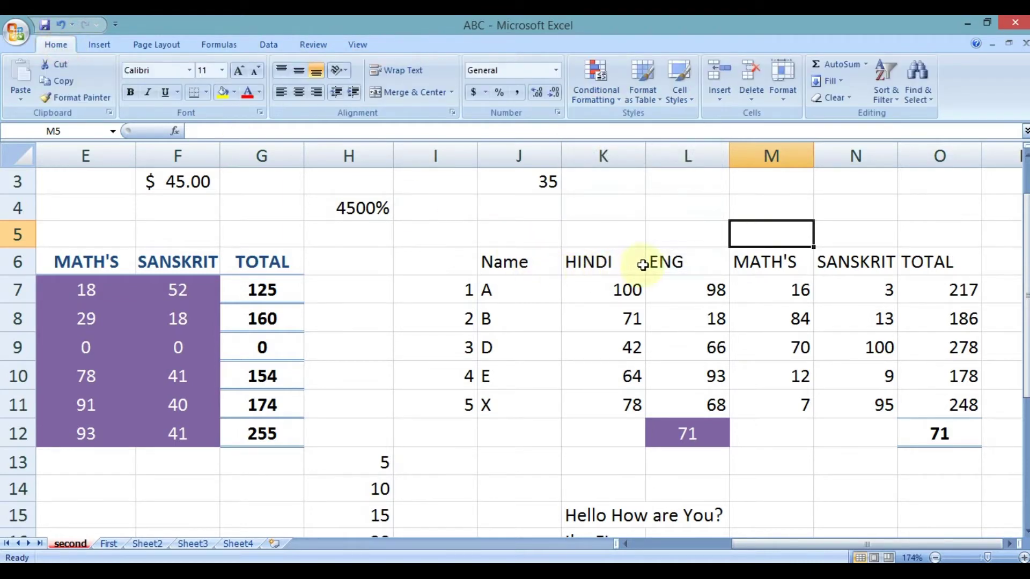
pyautogui.click(930, 96)
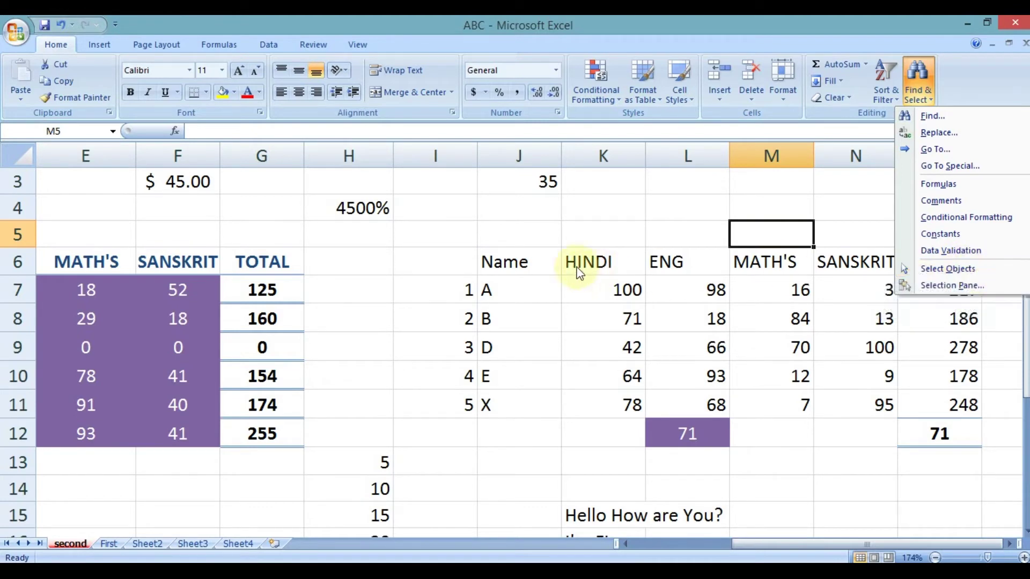
pyautogui.click(506, 250)
pyautogui.click(455, 227)
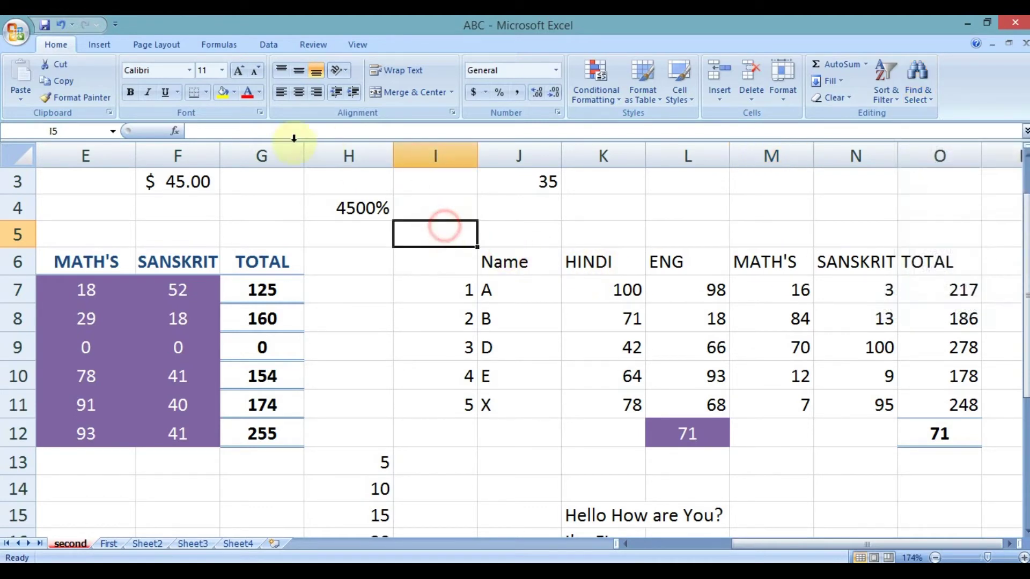
# - Draw a snip single corner rectangle about 0.98" by 1.09" over columns H–I and a right arrow about 1.03" by 1.28" over columns K–L
pyautogui.click(101, 44)
pyautogui.click(167, 78)
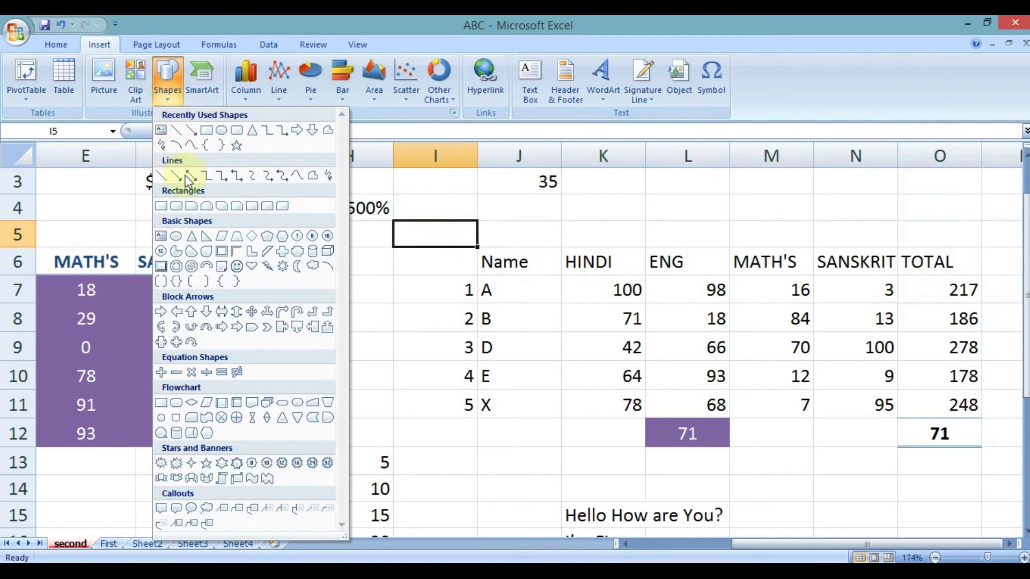
pyautogui.click(191, 204)
pyautogui.moveTo(325, 234); pyautogui.dragTo(465, 358)
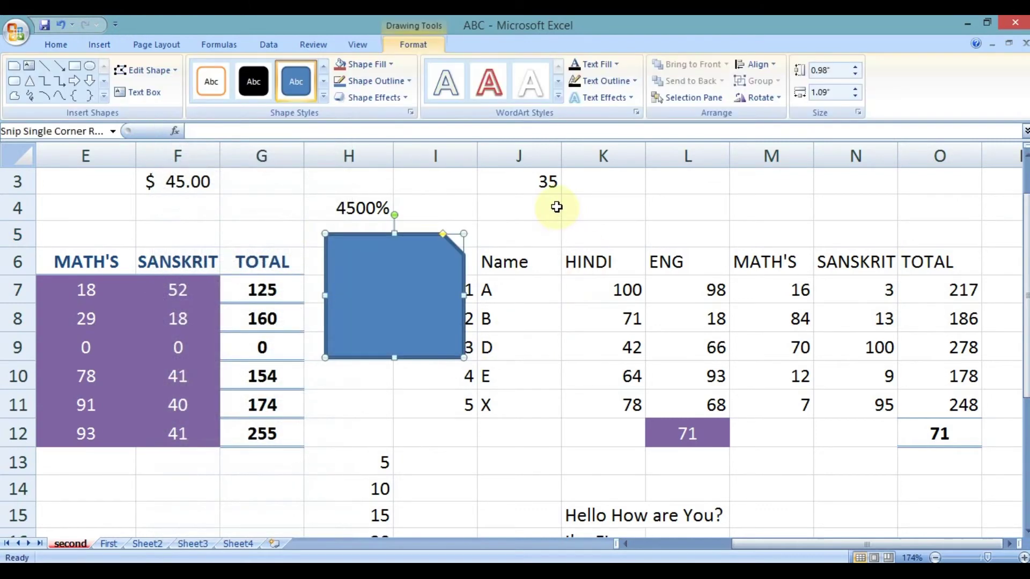
pyautogui.click(74, 80)
pyautogui.moveTo(577, 235); pyautogui.dragTo(739, 366)
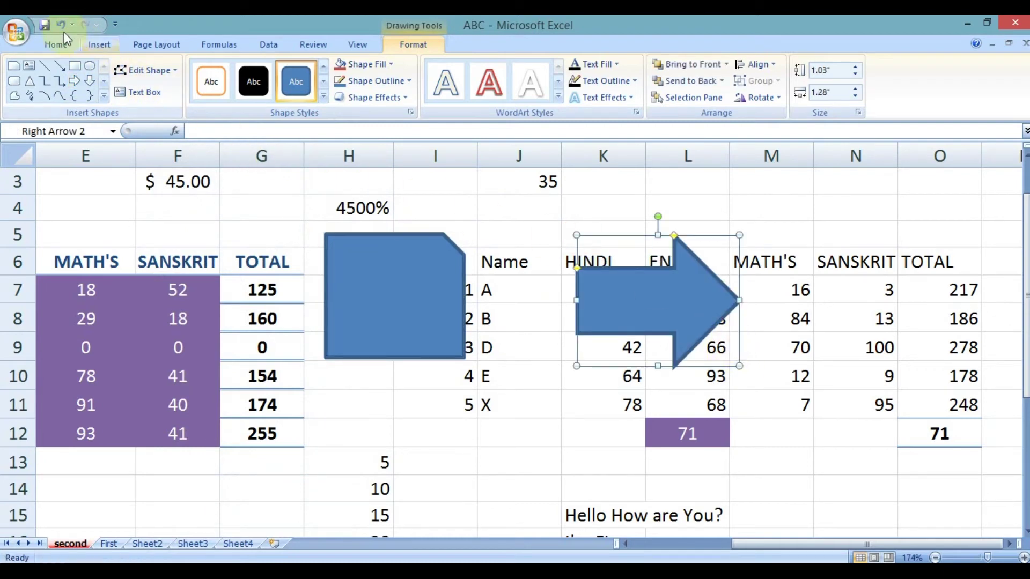
# - Turn on Select Objects mode and move the snipped rectangle beside the arrow, over columns I and J
pyautogui.click(51, 48)
pyautogui.click(918, 80)
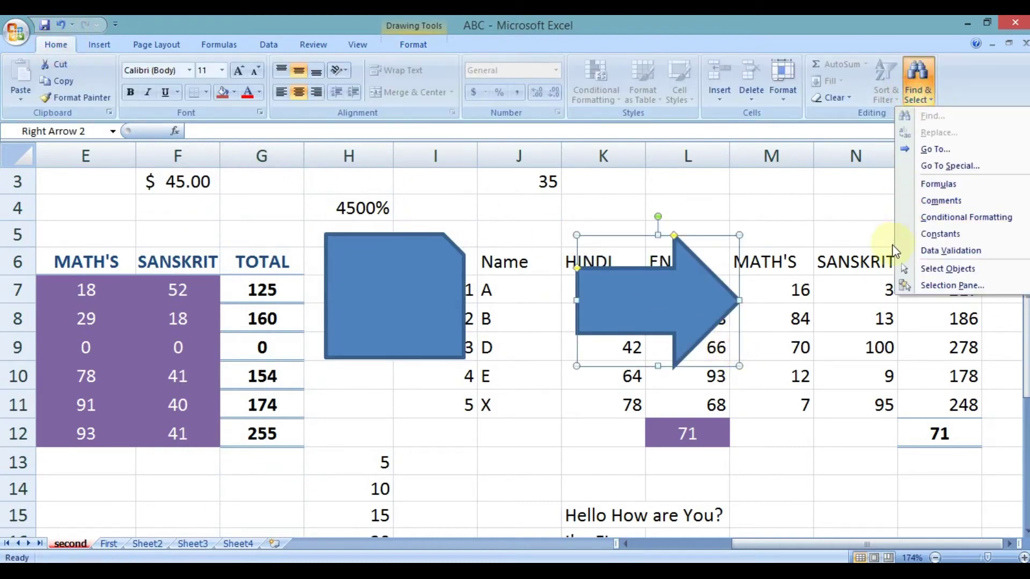
pyautogui.click(935, 272)
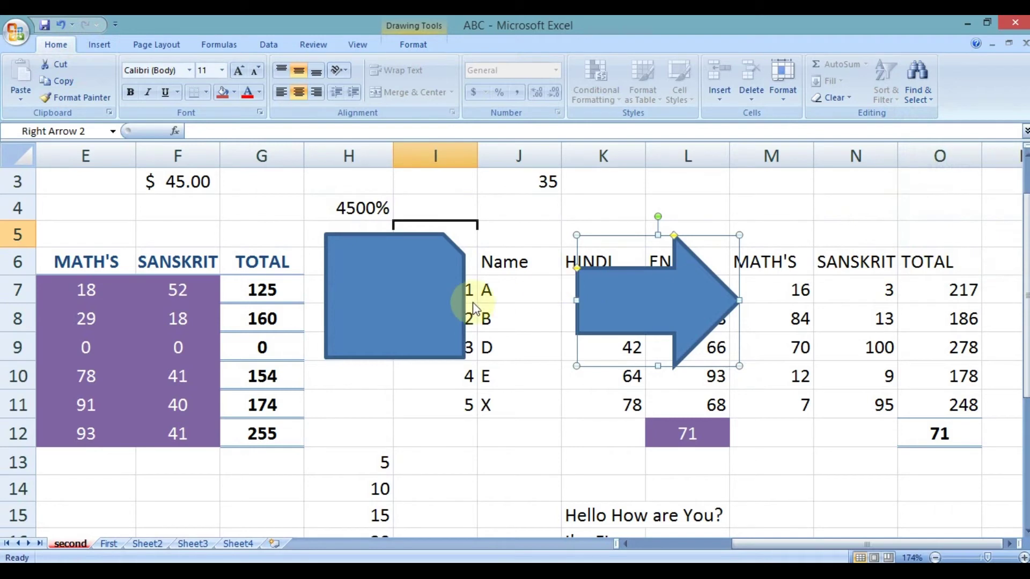
pyautogui.click(428, 301)
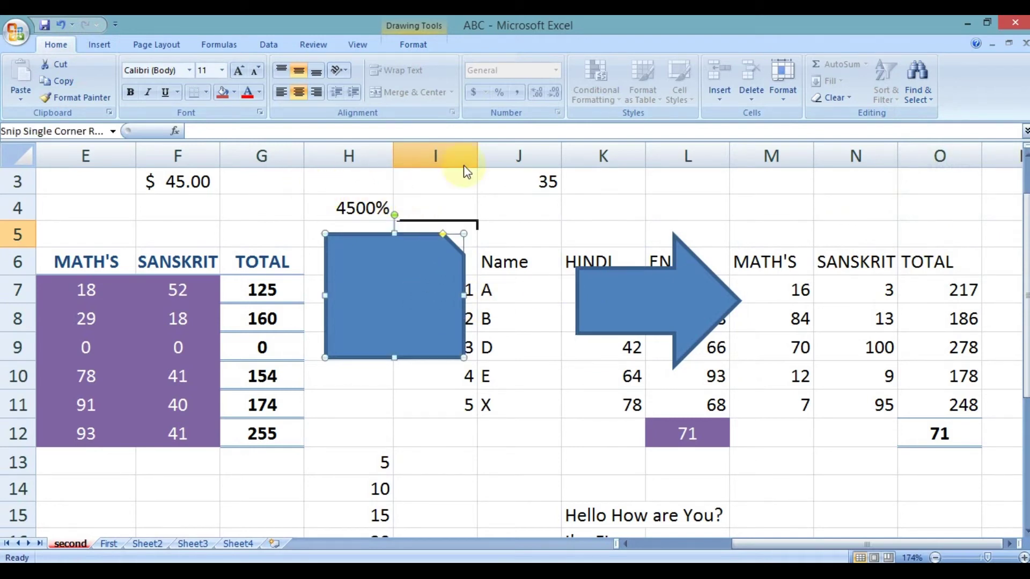
pyautogui.click(918, 81)
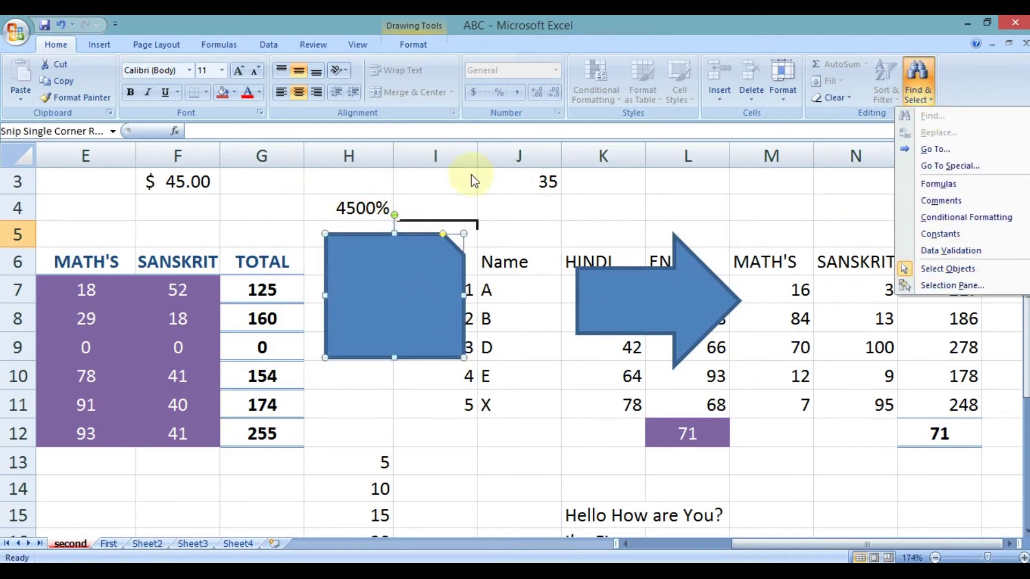
pyautogui.click(312, 193)
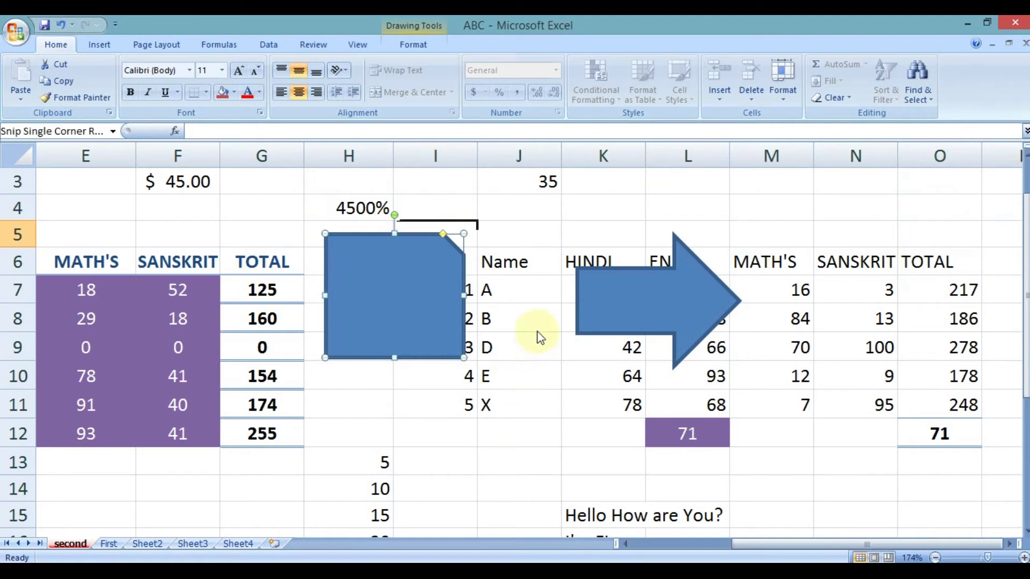
pyautogui.moveTo(430, 287); pyautogui.dragTo(517, 275)
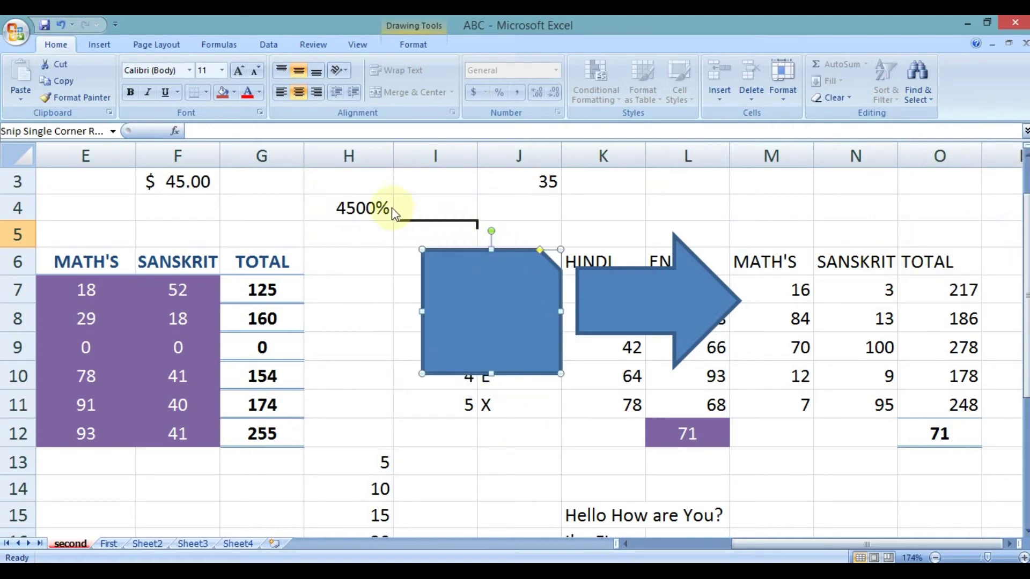
# - Select the snipped rectangle and the right arrow together with a selection box and delete both shapes
pyautogui.moveTo(366, 188); pyautogui.dragTo(811, 442)
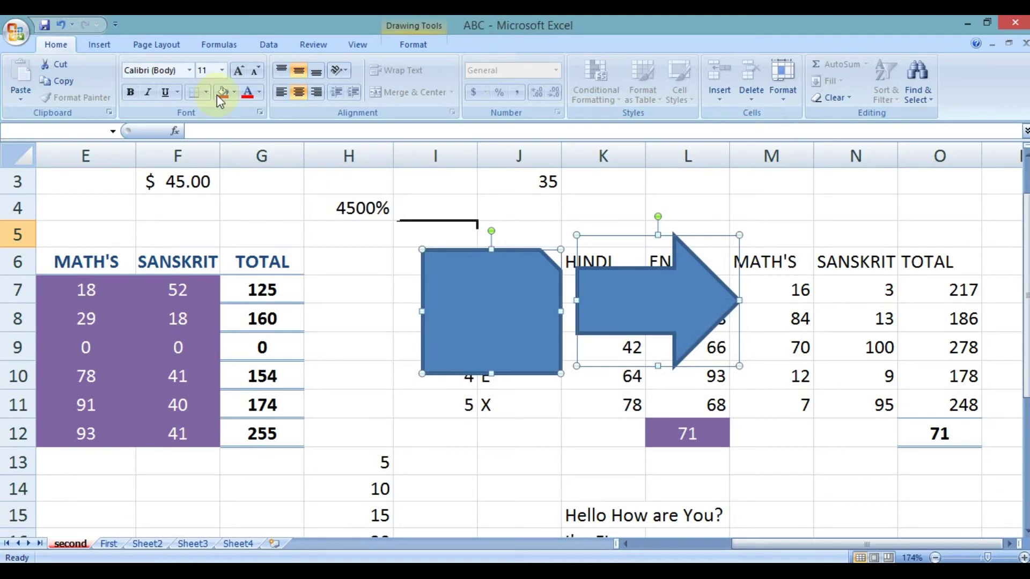
pyautogui.click(133, 44)
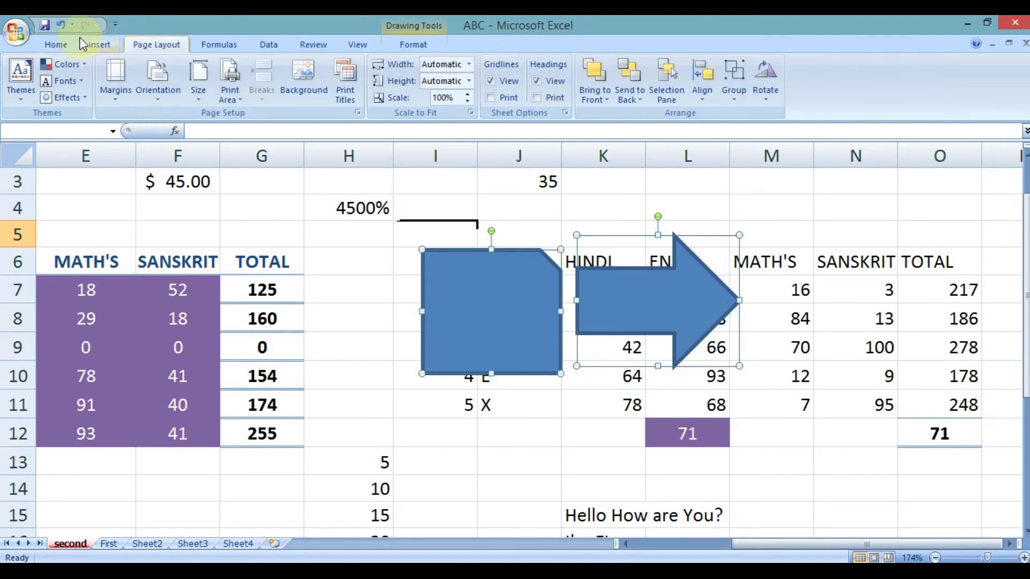
pyautogui.click(56, 44)
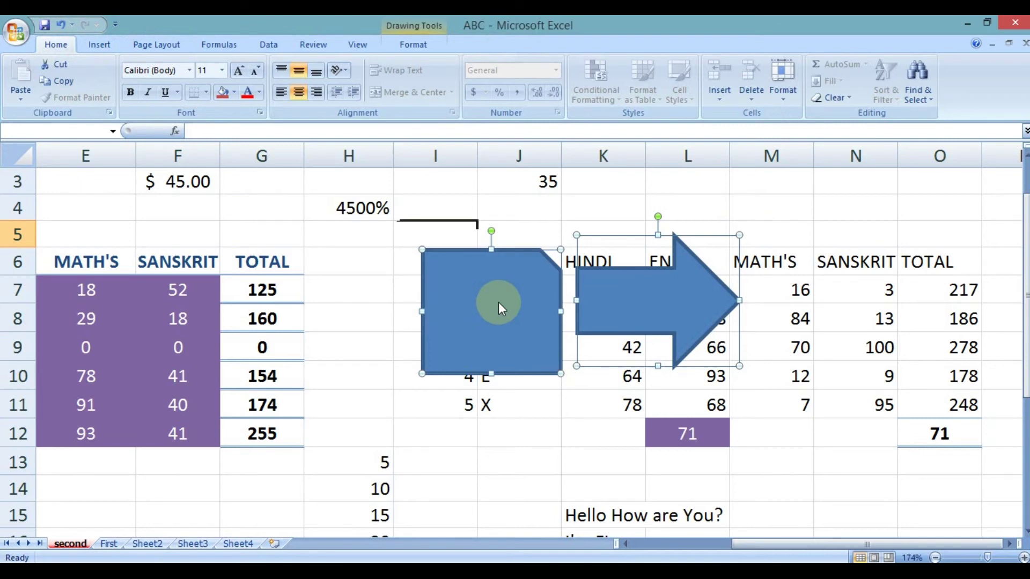
pyautogui.press('Delete')
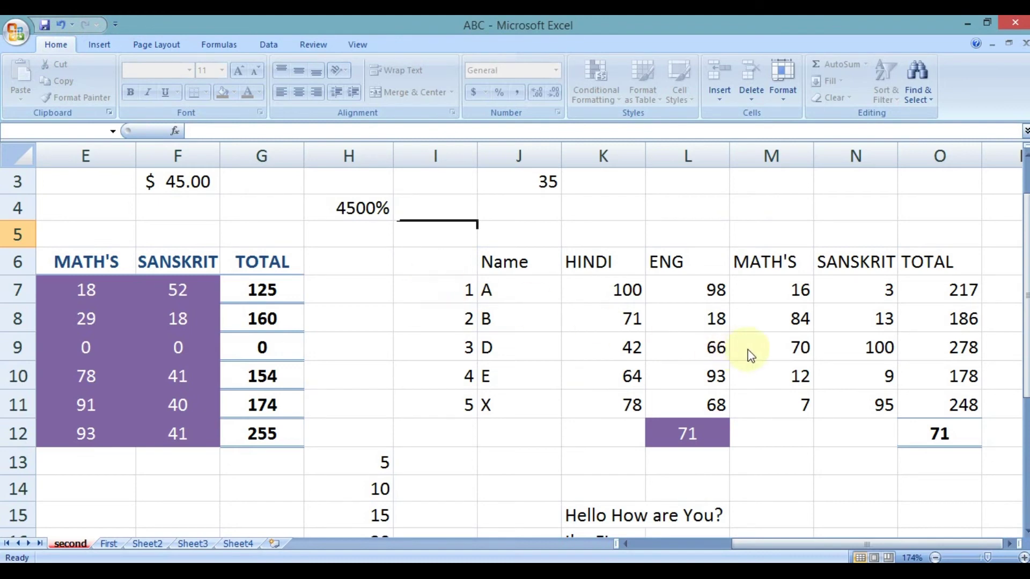
# - Turn off Select Objects mode and select cell I9
pyautogui.click(926, 75)
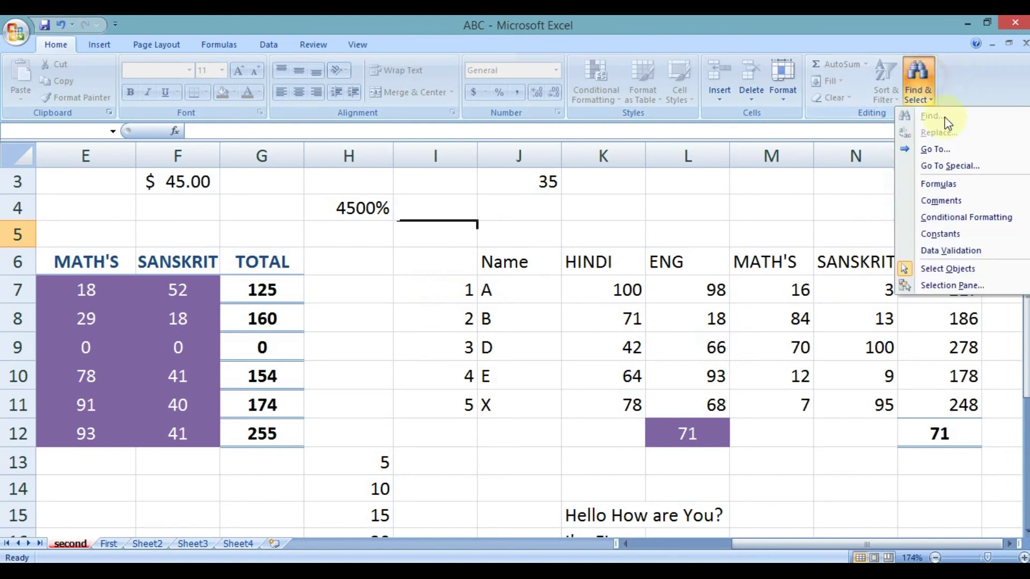
pyautogui.click(919, 271)
pyautogui.click(701, 218)
pyautogui.click(434, 341)
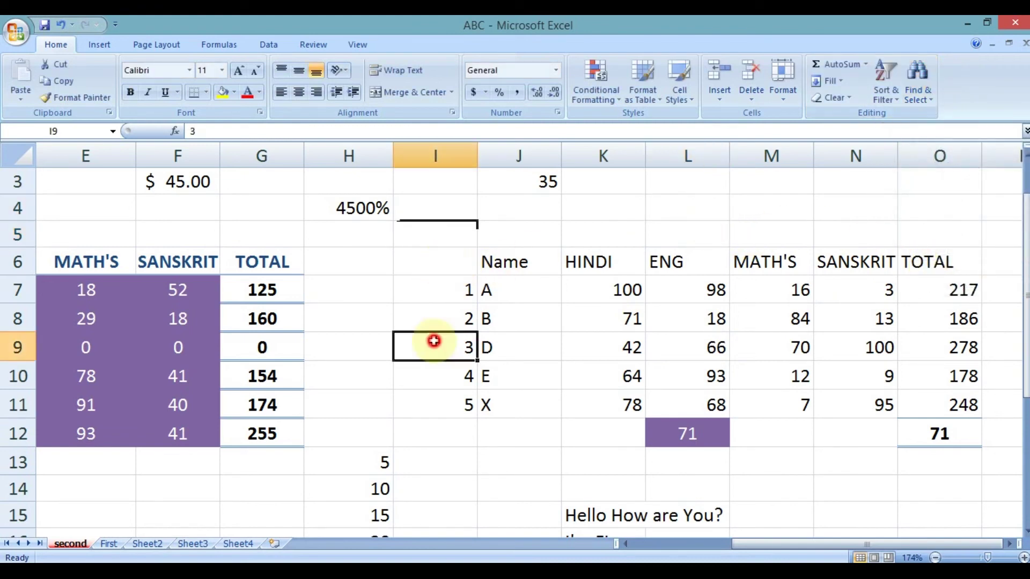
# - Undo the deletion of the two shapes and select the SANSKRIT heading in N6
pyautogui.click(921, 85)
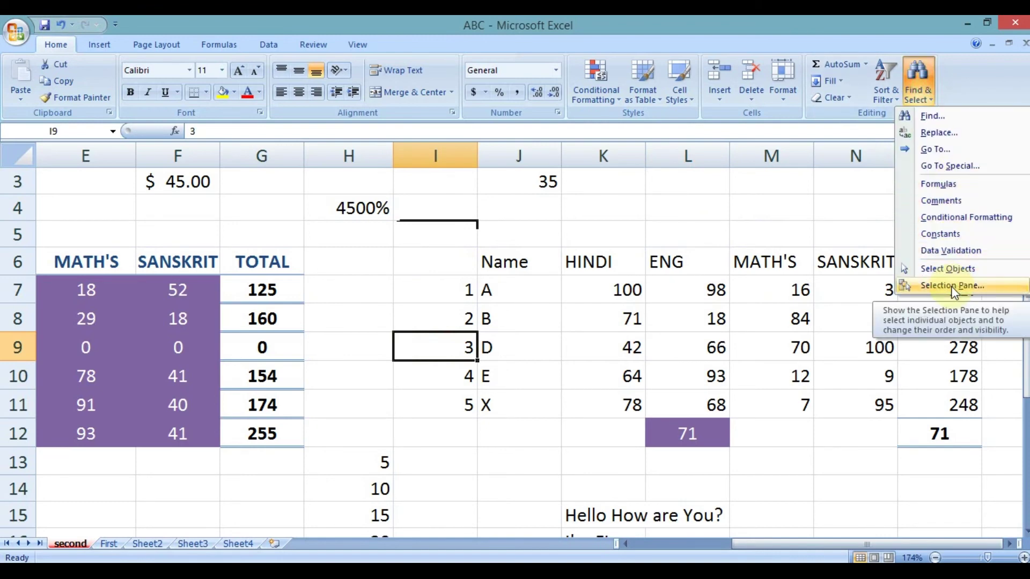
pyautogui.click(718, 325)
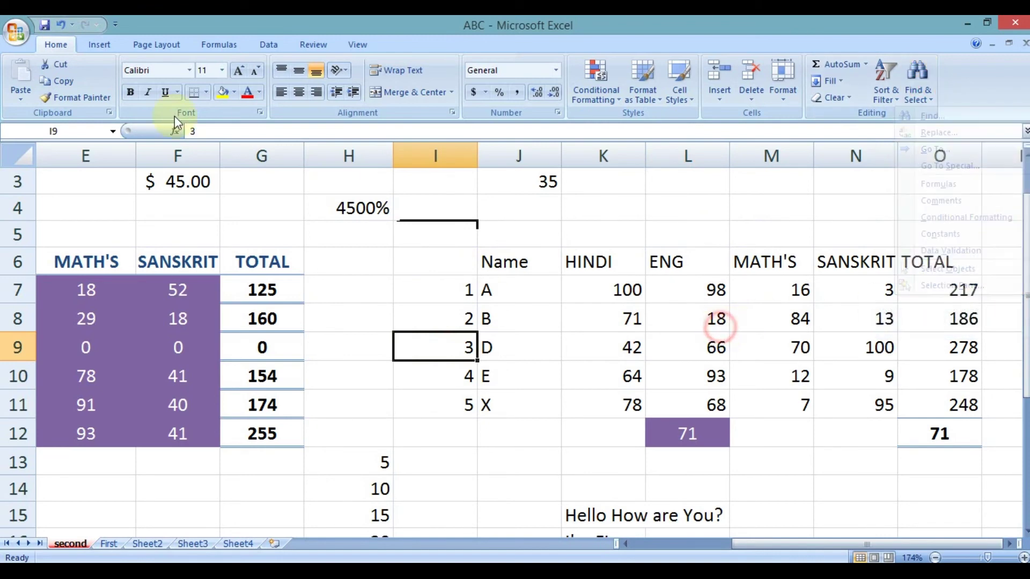
pyautogui.click(60, 24)
pyautogui.click(60, 25)
pyautogui.click(830, 251)
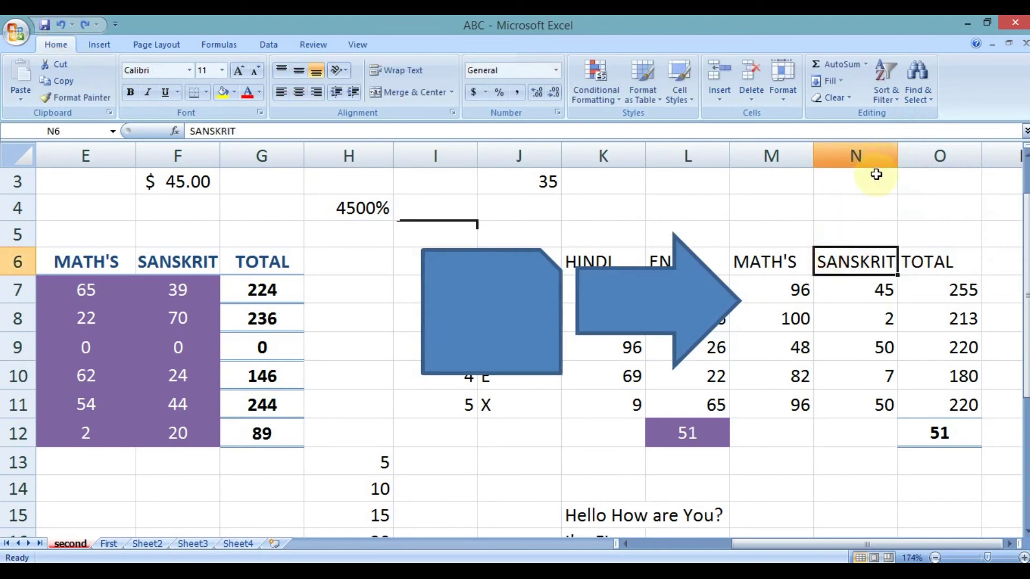
# - Show the Selection Pane, select Right Arrow 2 in it, and hide and reshow all shapes on the sheet
pyautogui.click(915, 88)
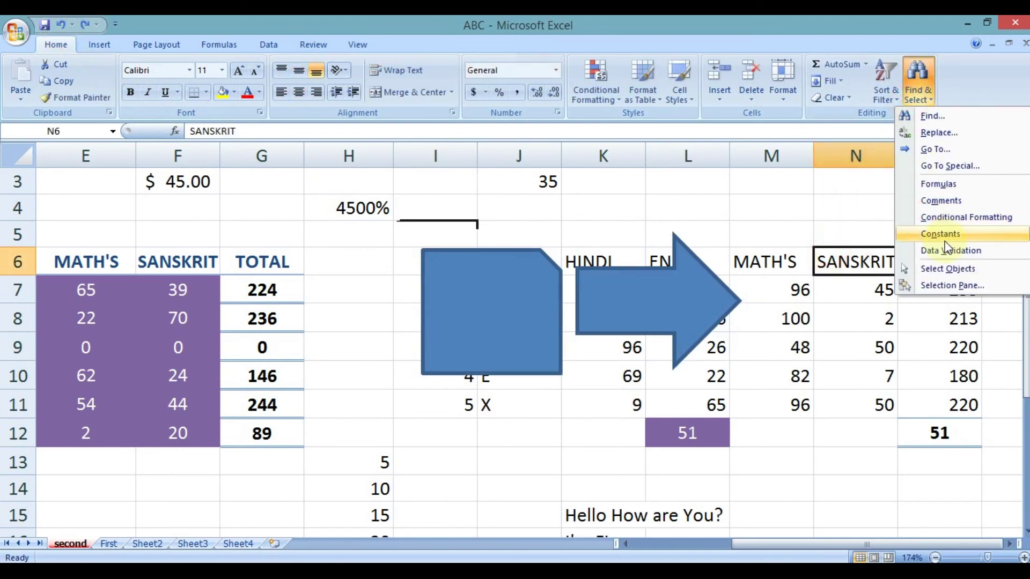
pyautogui.click(944, 286)
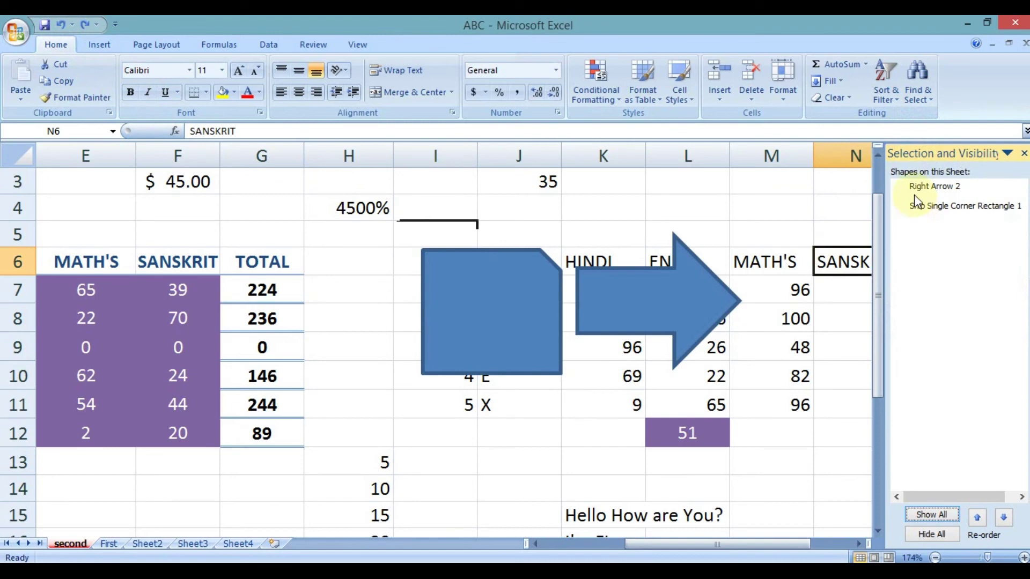
pyautogui.click(911, 187)
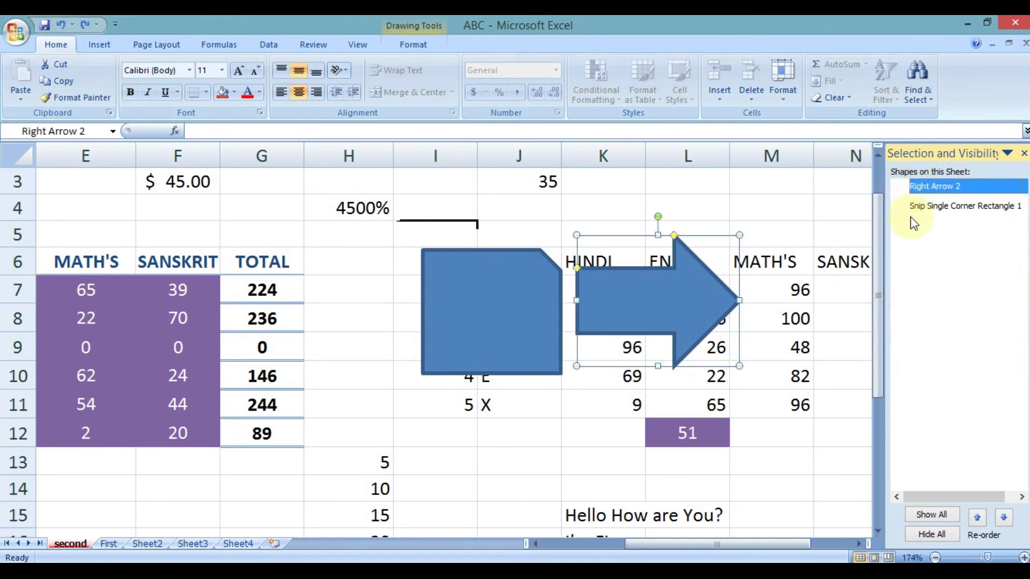
pyautogui.click(936, 535)
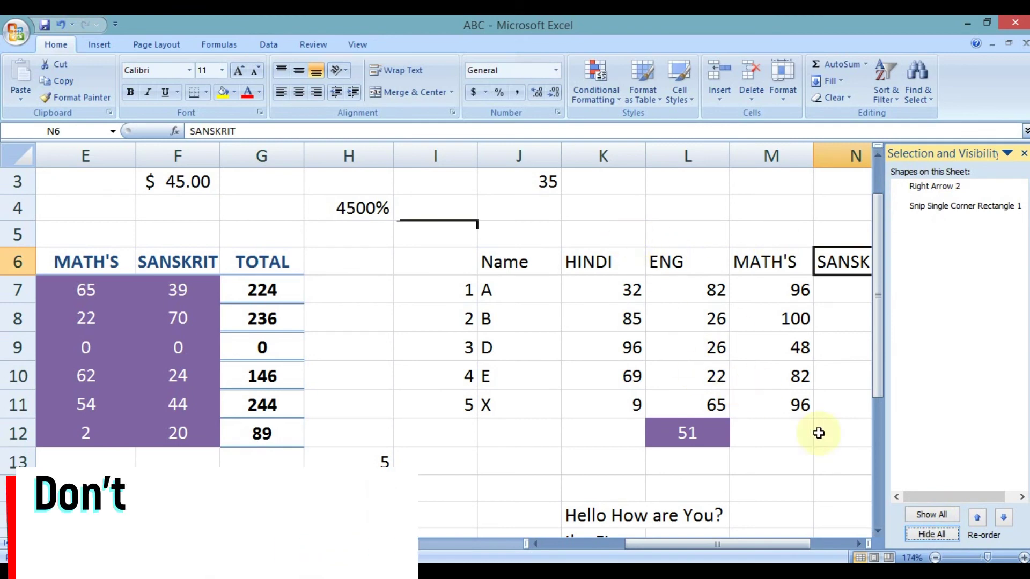
pyautogui.click(924, 516)
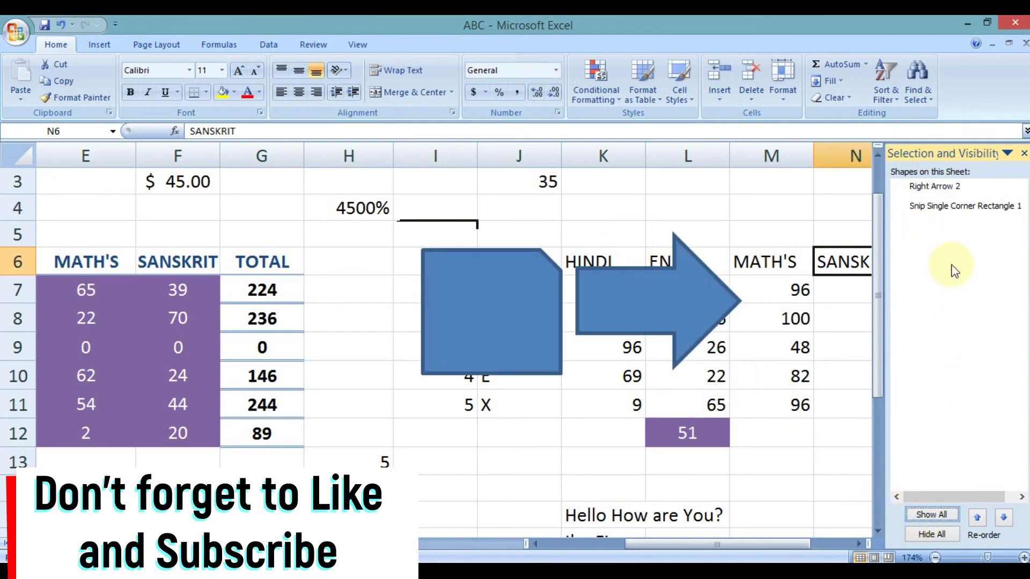
# - Select Right Arrow 2 and Snip Single Corner Rectangle 1 alternately through the Selection Pane, and close the pane
pyautogui.click(662, 305)
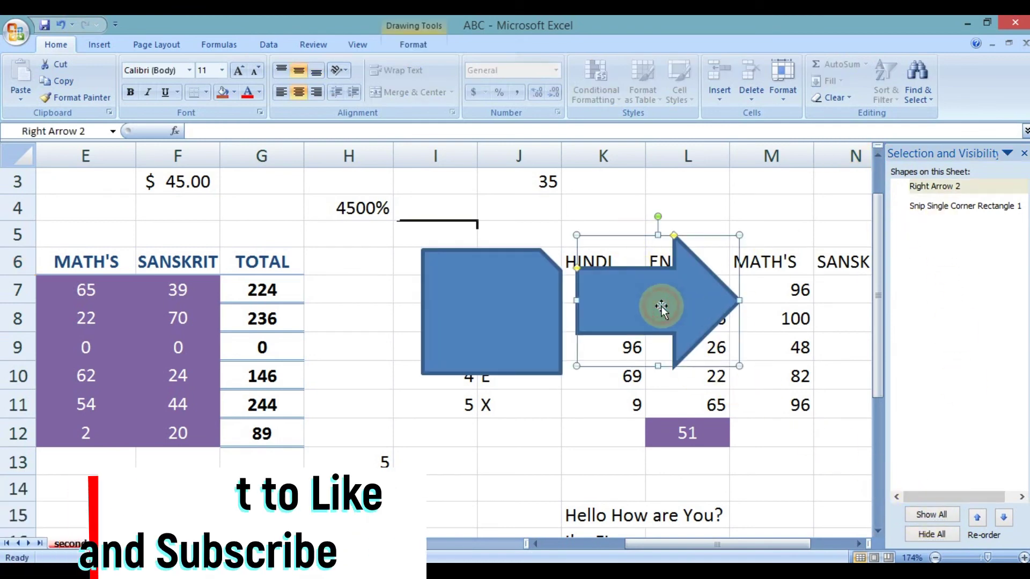
pyautogui.click(958, 207)
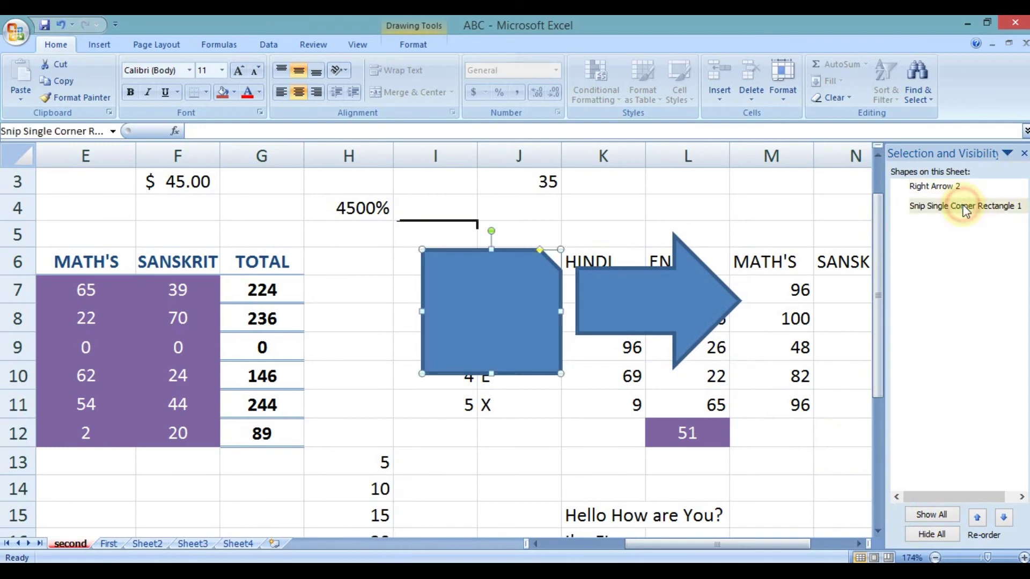
pyautogui.click(957, 188)
pyautogui.click(946, 207)
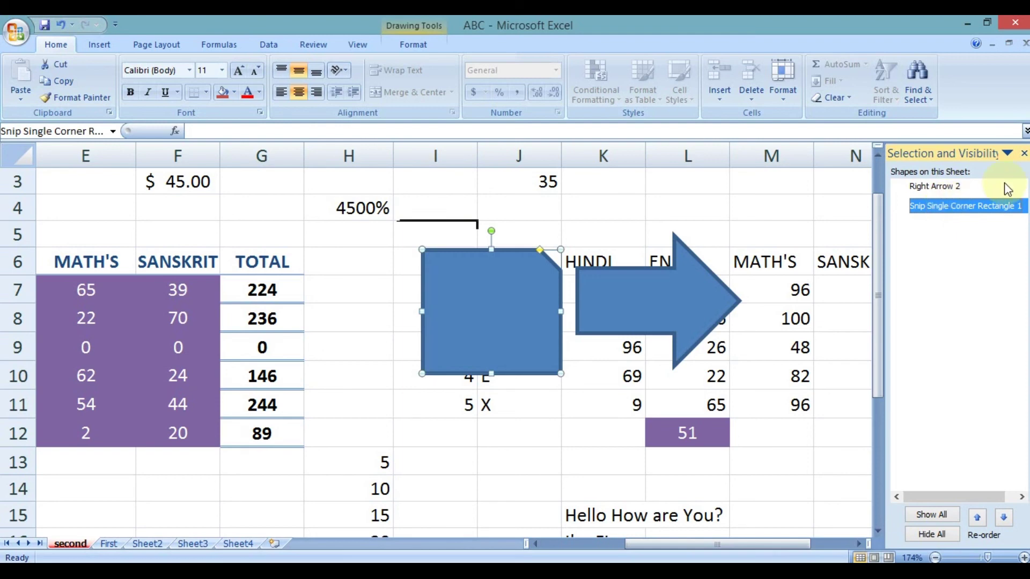
pyautogui.click(955, 187)
pyautogui.click(940, 206)
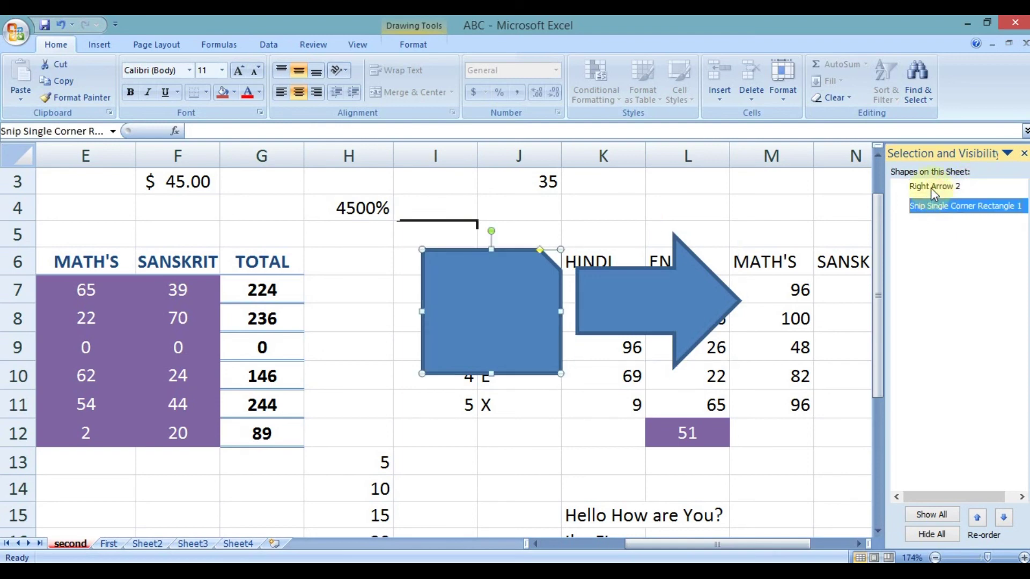
pyautogui.click(926, 186)
pyautogui.click(942, 208)
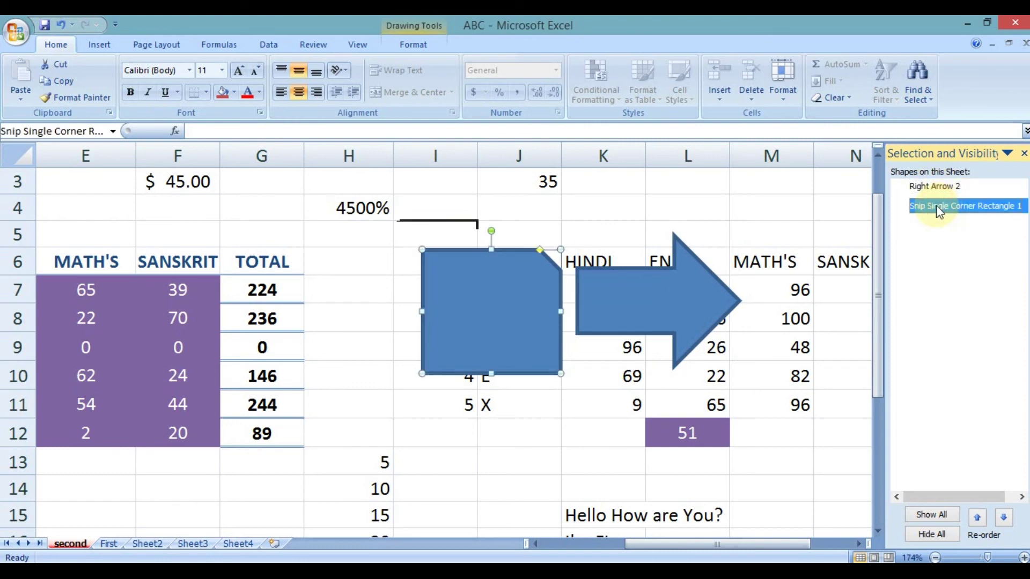
pyautogui.click(1024, 153)
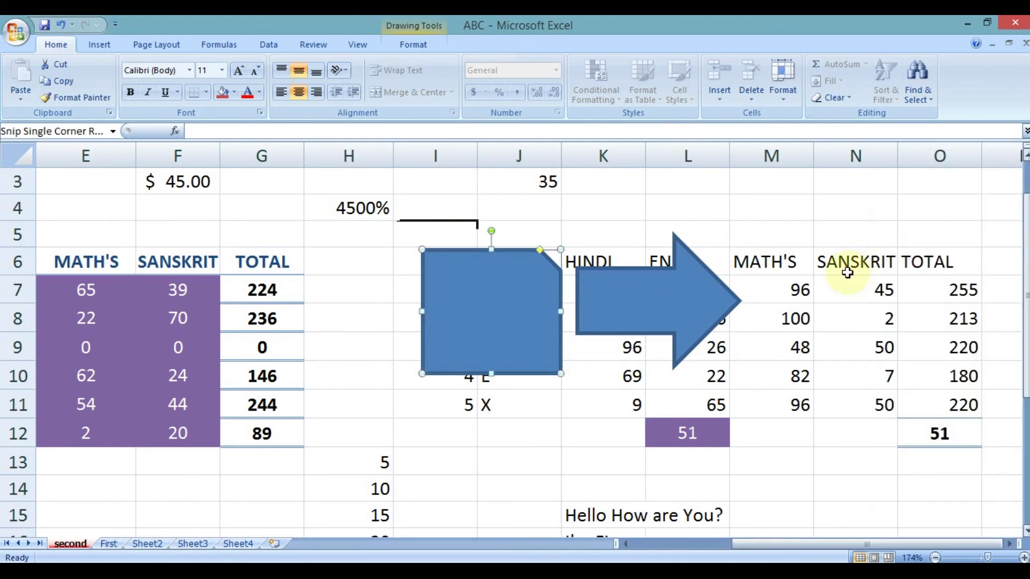
pyautogui.click(871, 314)
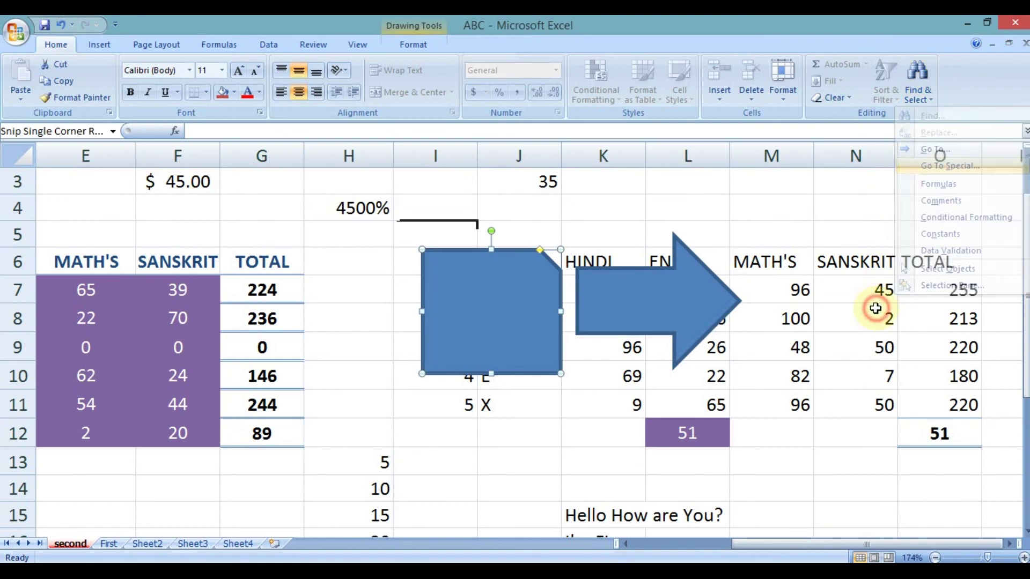
pyautogui.click(102, 44)
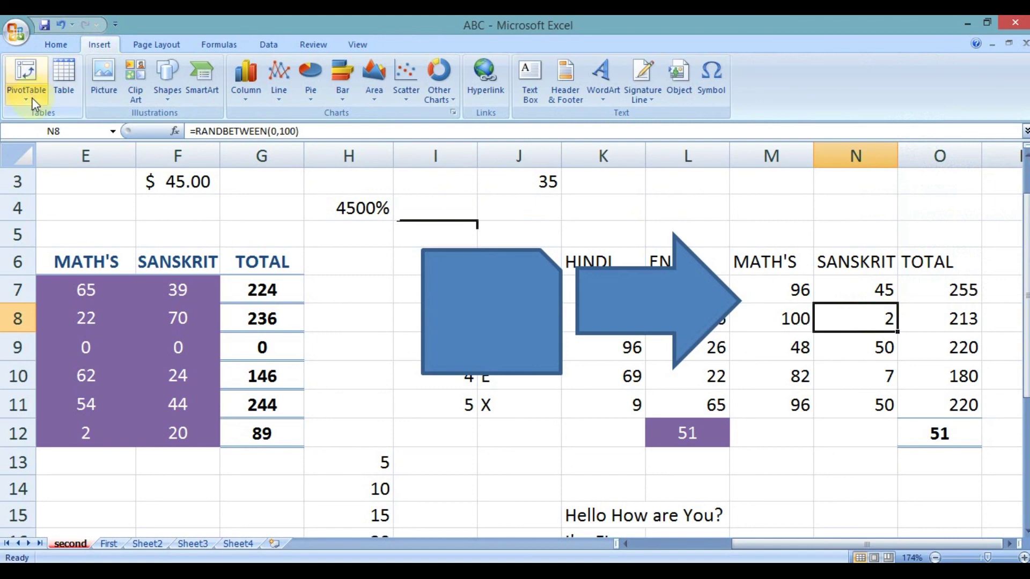
pyautogui.click(50, 46)
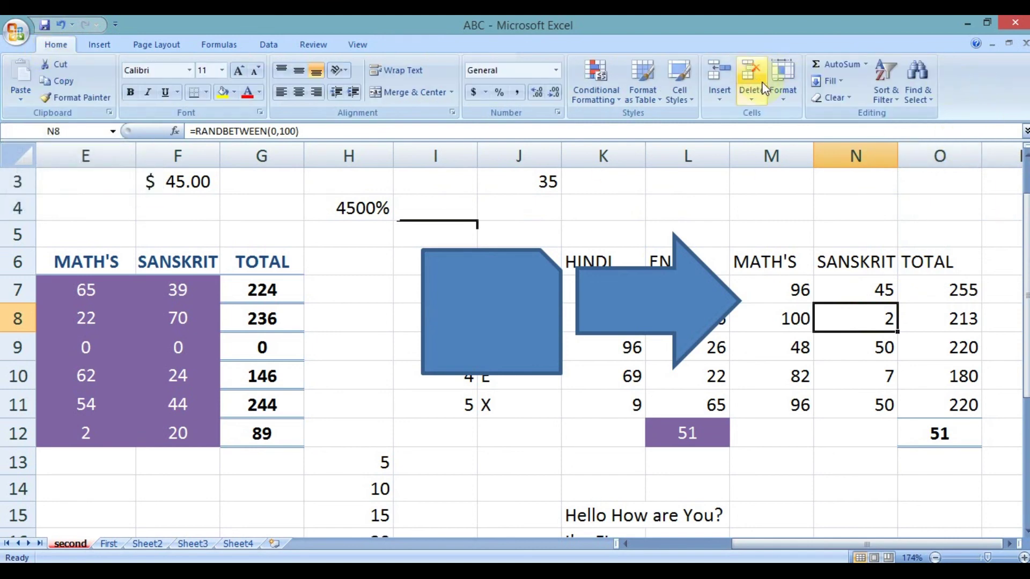
pyautogui.scroll(-1, 751, 86)
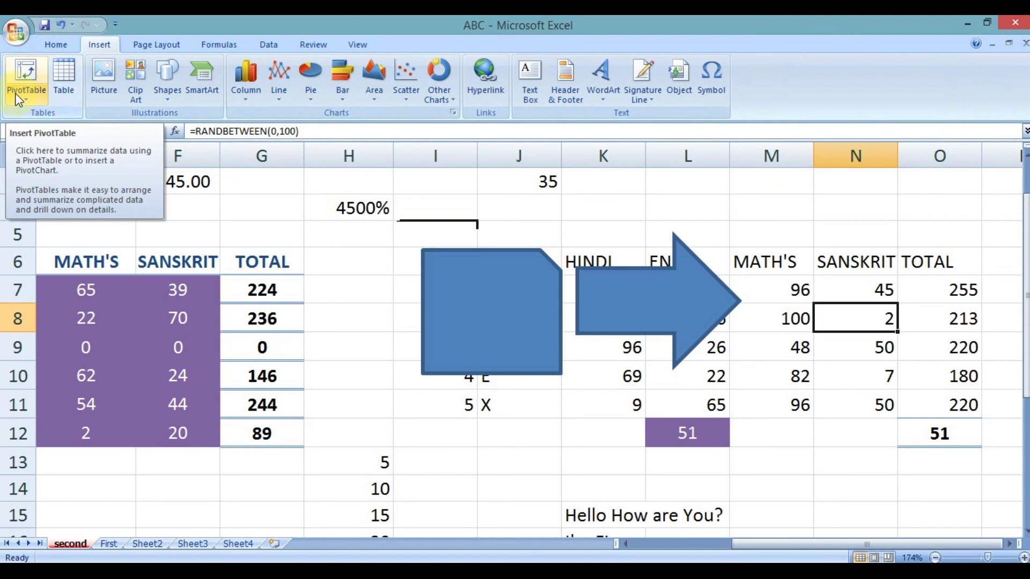
pyautogui.click(656, 545)
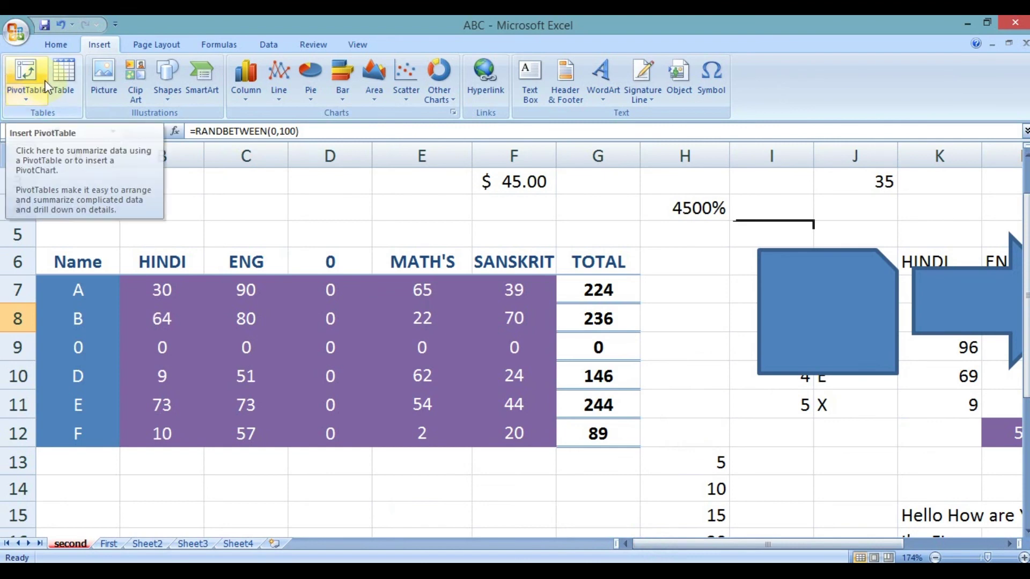
pyautogui.click(54, 45)
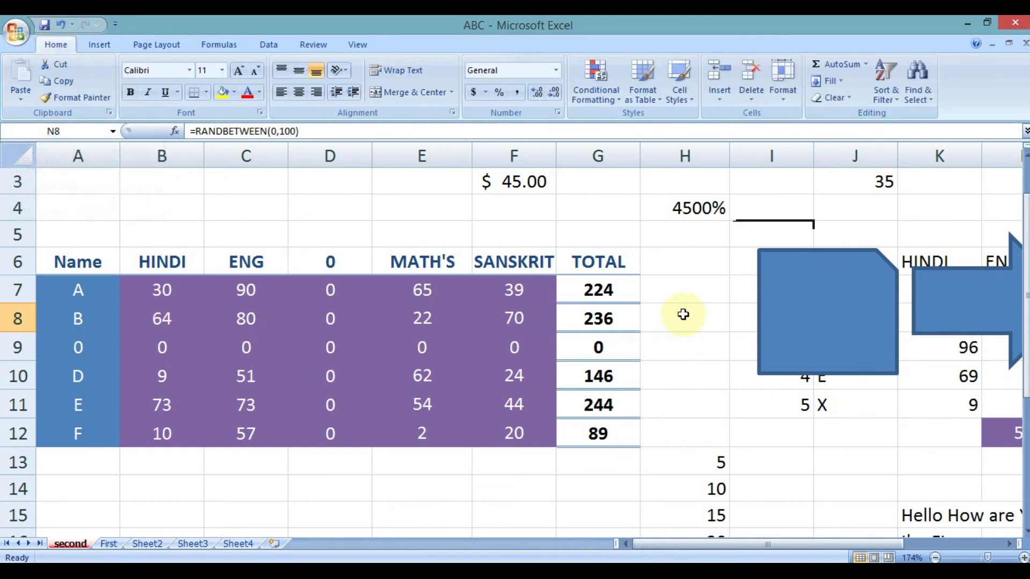